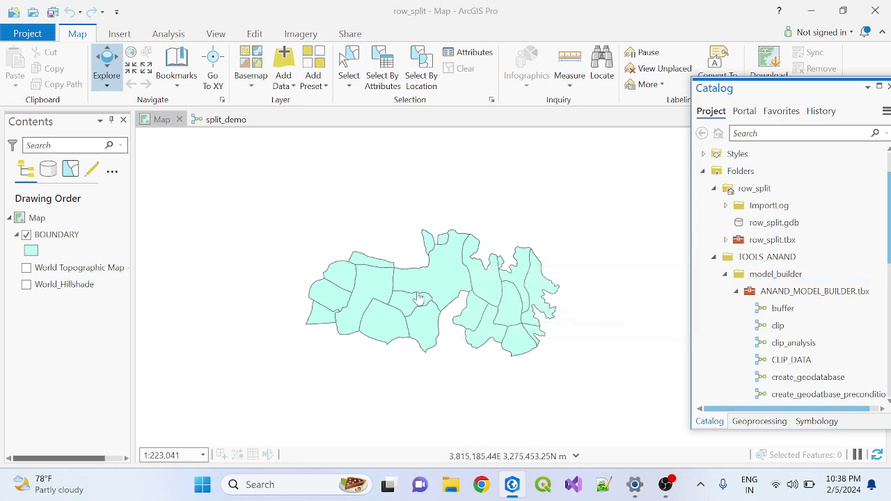
Collapse the ANAND_MODEL_BUILDER toolbox and the TOOLS_ANAND folder in the catalog.
{"action": "scroll", "coordinate": [425, 325], "scroll_direction": "down", "scroll_amount": 1}
{"action": "scroll", "coordinate": [427, 325], "scroll_direction": "up", "scroll_amount": 2}
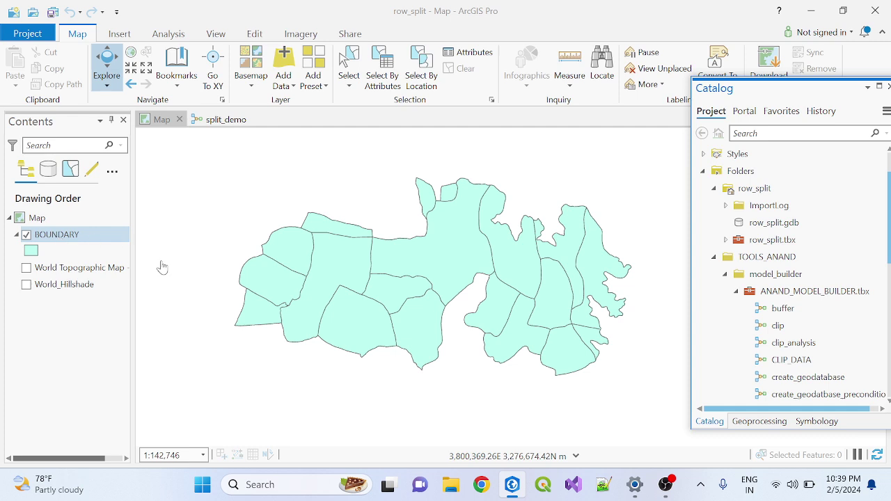
{"action": "left_click", "coordinate": [738, 294]}
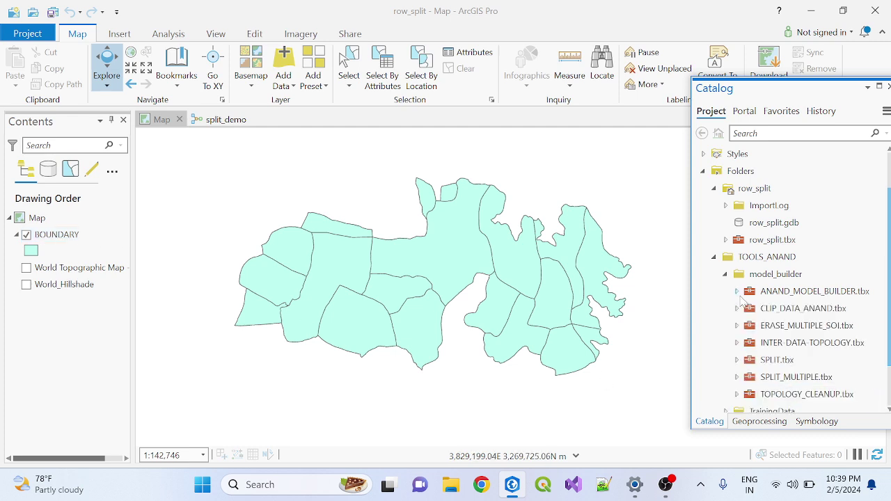
{"action": "left_click", "coordinate": [712, 258]}
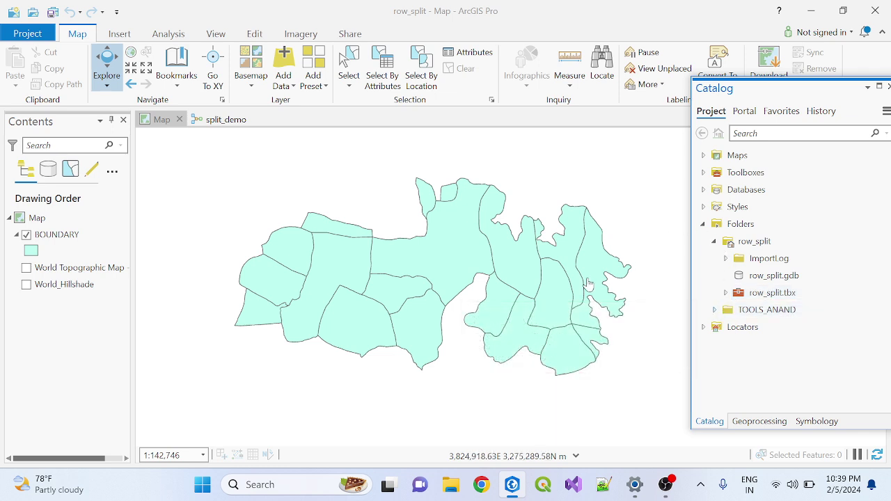
Open the BOUNDARY layer's attribute table and select the KESARAM row, followed by the NAZIBNAGAR row, to locate each polygon on the map.
{"action": "right_click", "coordinate": [66, 237]}
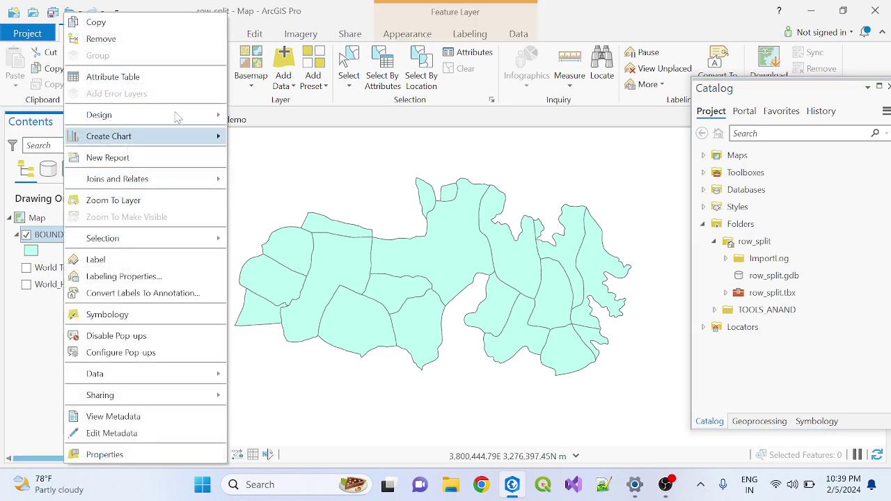
{"action": "left_click", "coordinate": [113, 77]}
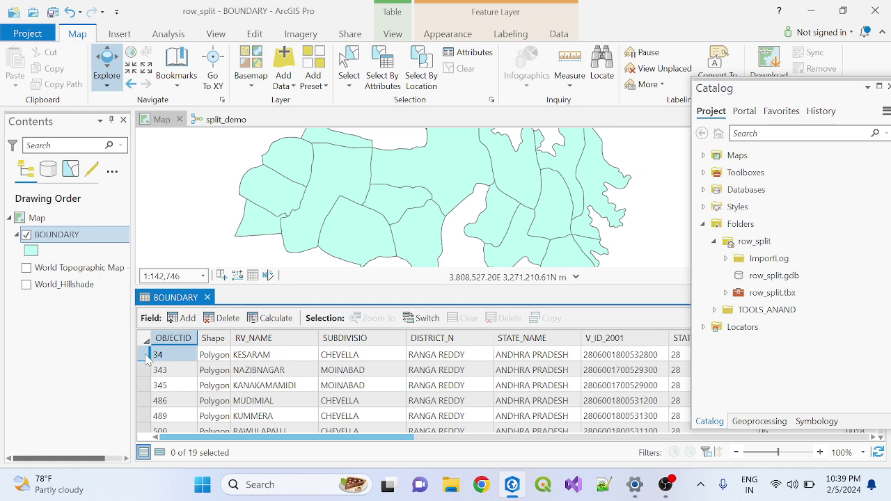
{"action": "left_click", "coordinate": [147, 359]}
{"action": "scroll", "coordinate": [396, 205], "scroll_direction": "down", "scroll_amount": 2}
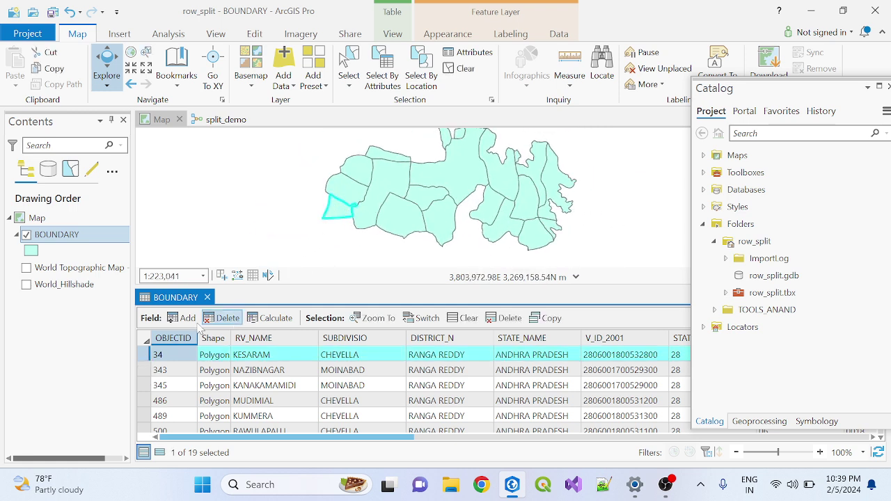
{"action": "left_click", "coordinate": [145, 369]}
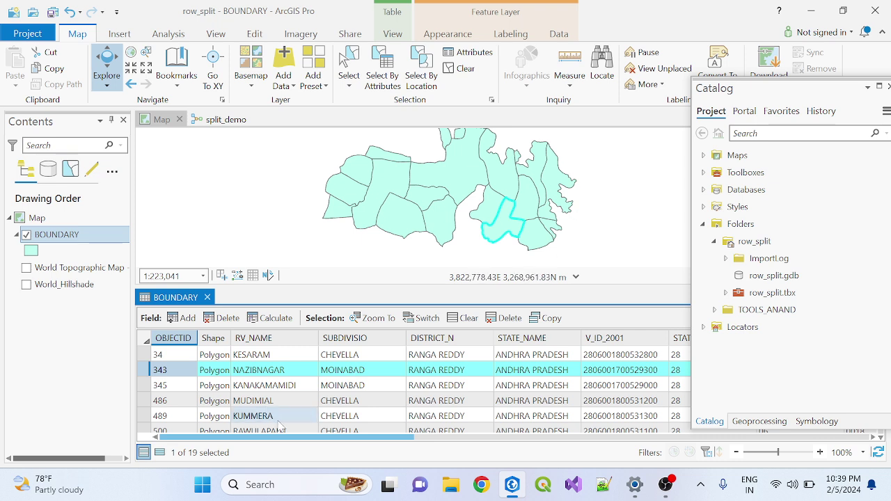
Examine the RV_NAME field and its village names throughout the BOUNDARY attribute table.
{"action": "mouse_move", "coordinate": [261, 345]}
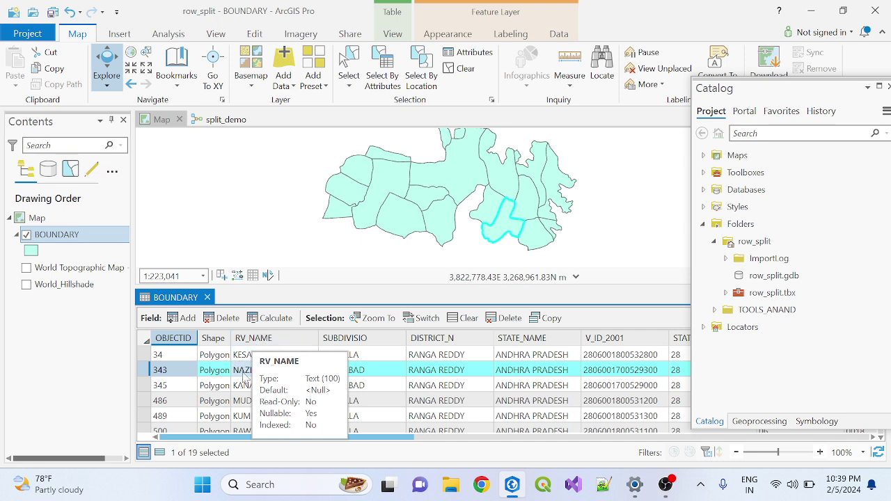
{"action": "scroll", "coordinate": [244, 396], "scroll_direction": "down", "scroll_amount": 1}
{"action": "scroll", "coordinate": [288, 384], "scroll_direction": "down", "scroll_amount": 5}
{"action": "scroll", "coordinate": [288, 388], "scroll_direction": "down", "scroll_amount": 1}
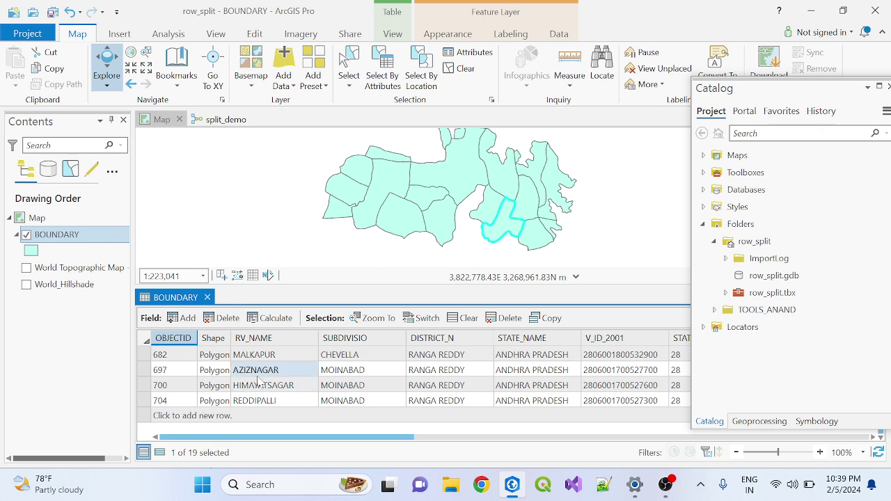
{"action": "scroll", "coordinate": [259, 381], "scroll_direction": "up", "scroll_amount": 5}
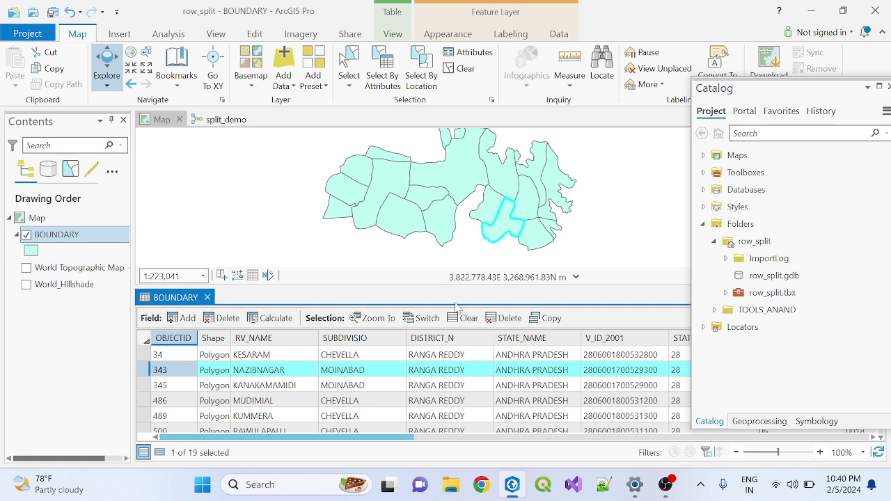
Select the KANAKAMAMIDI row and after it the CHILKUR row to locate each village polygon on the map.
{"action": "left_click", "coordinate": [141, 386]}
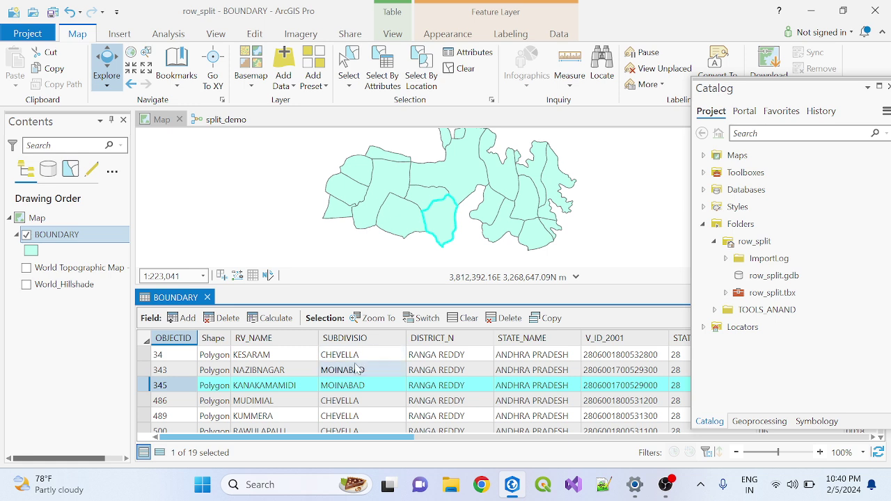
{"action": "scroll", "coordinate": [370, 396], "scroll_direction": "down", "scroll_amount": 1}
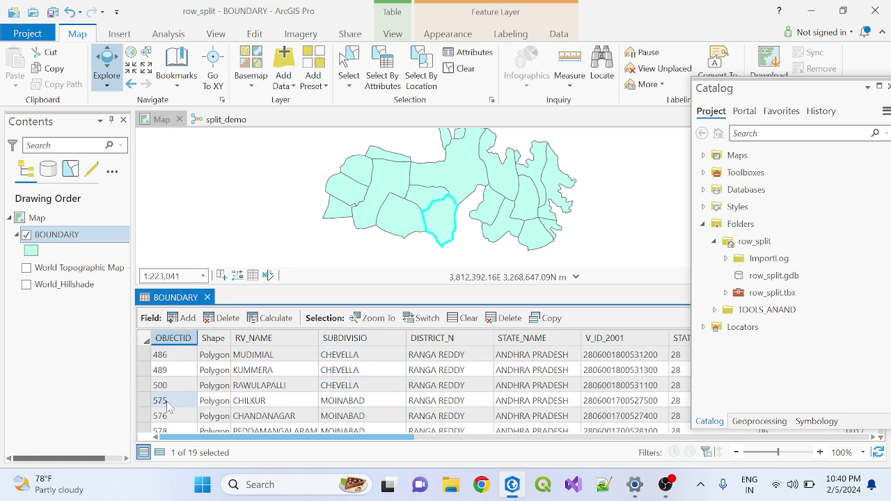
{"action": "left_click", "coordinate": [143, 401]}
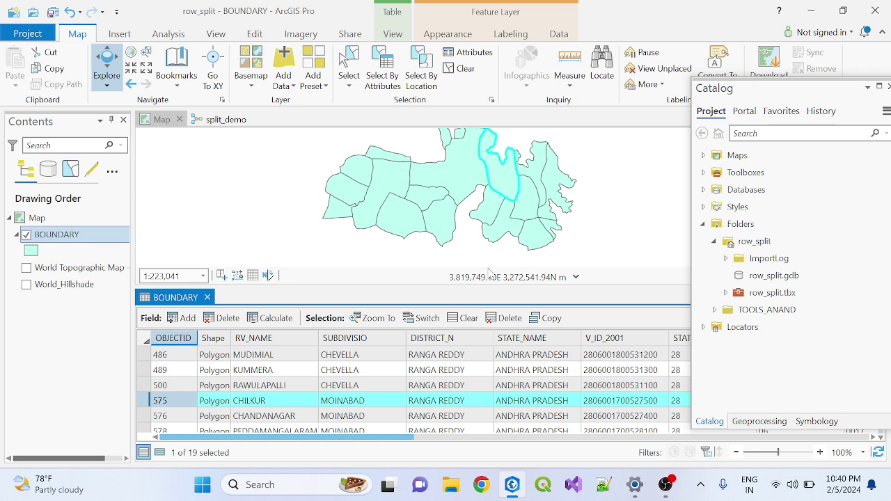
Compare the SUBDIVISIO values with the RV_NAME values across all records of the BOUNDARY table.
{"action": "scroll", "coordinate": [360, 360], "scroll_direction": "up", "scroll_amount": 1}
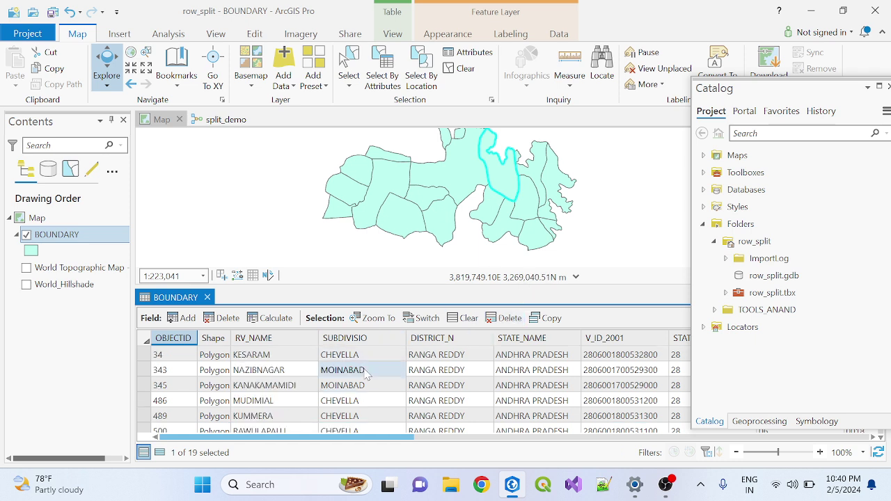
{"action": "scroll", "coordinate": [362, 369], "scroll_direction": "down", "scroll_amount": 3}
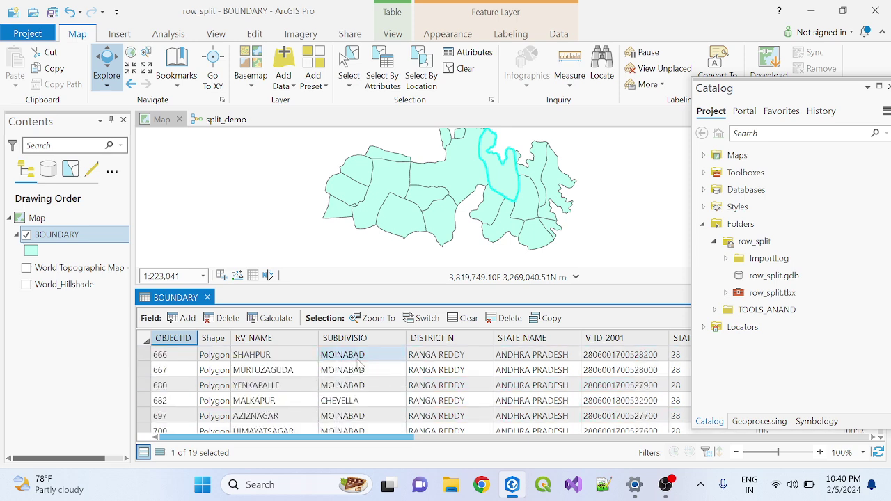
{"action": "scroll", "coordinate": [366, 379], "scroll_direction": "down", "scroll_amount": 1}
{"action": "scroll", "coordinate": [369, 393], "scroll_direction": "up", "scroll_amount": 2}
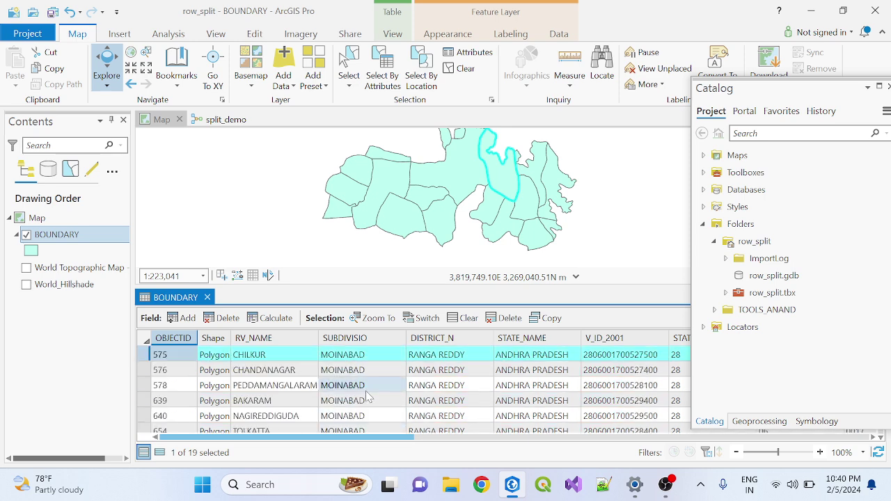
{"action": "scroll", "coordinate": [369, 396], "scroll_direction": "up", "scroll_amount": 3}
{"action": "scroll", "coordinate": [368, 395], "scroll_direction": "down", "scroll_amount": 4}
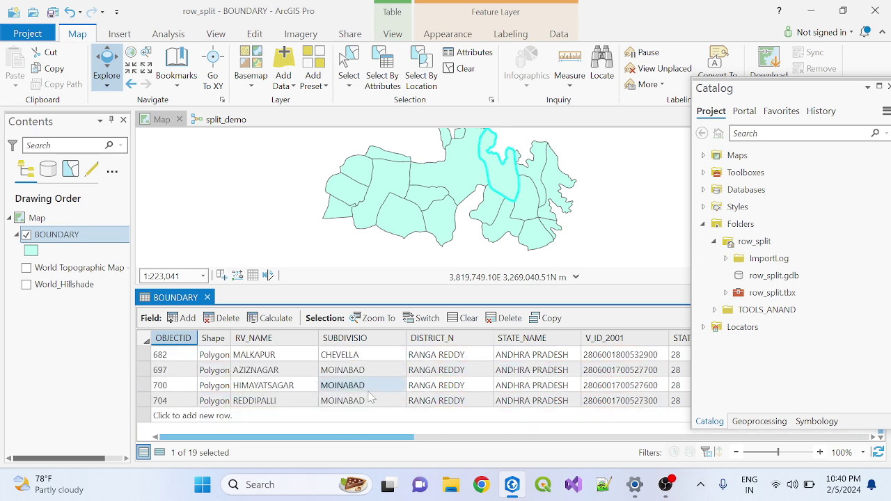
{"action": "scroll", "coordinate": [371, 397], "scroll_direction": "up", "scroll_amount": 3}
{"action": "scroll", "coordinate": [371, 396], "scroll_direction": "up", "scroll_amount": 2}
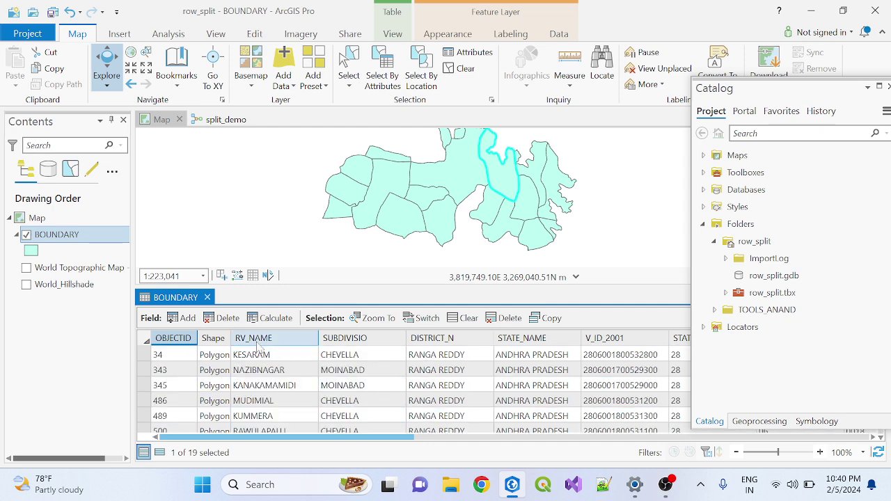
{"action": "mouse_move", "coordinate": [290, 349]}
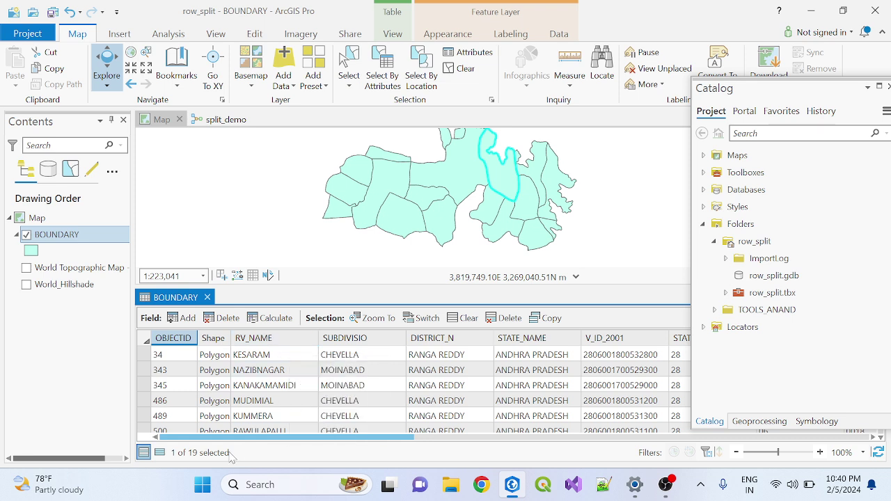
Close the BOUNDARY attribute table and clear the feature selection on the map.
{"action": "left_click", "coordinate": [206, 298]}
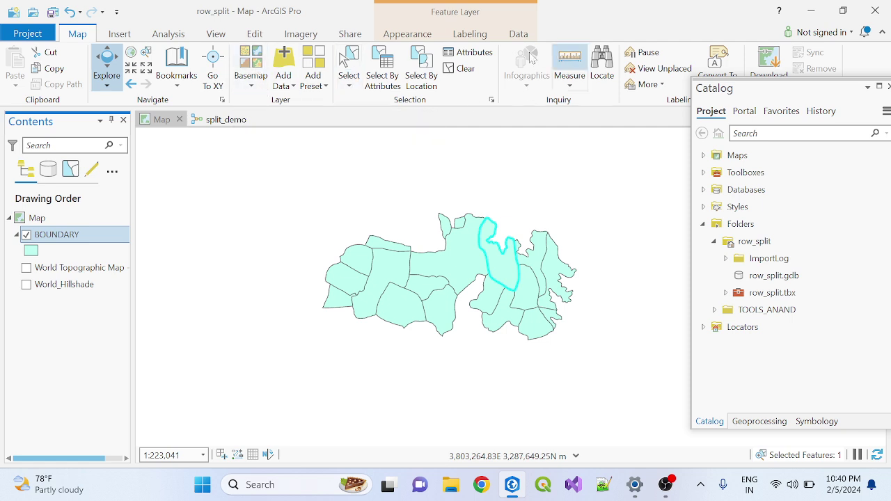
{"action": "left_click", "coordinate": [464, 69]}
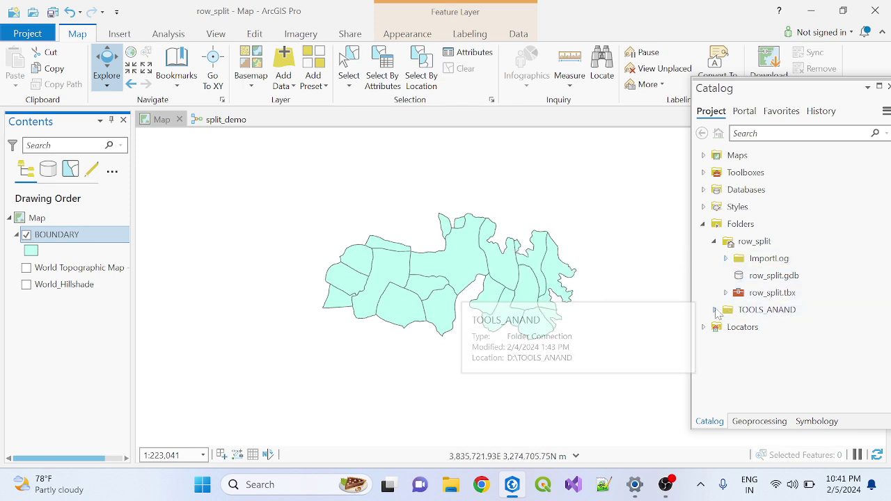
Open the existing split_demo model from ANAND_MODEL_BUILDER.tbx in the TOOLS_ANAND model_builder folder as a geoprocessing tool.
{"action": "left_click", "coordinate": [715, 310]}
{"action": "scroll", "coordinate": [739, 278], "scroll_direction": "down", "scroll_amount": 2}
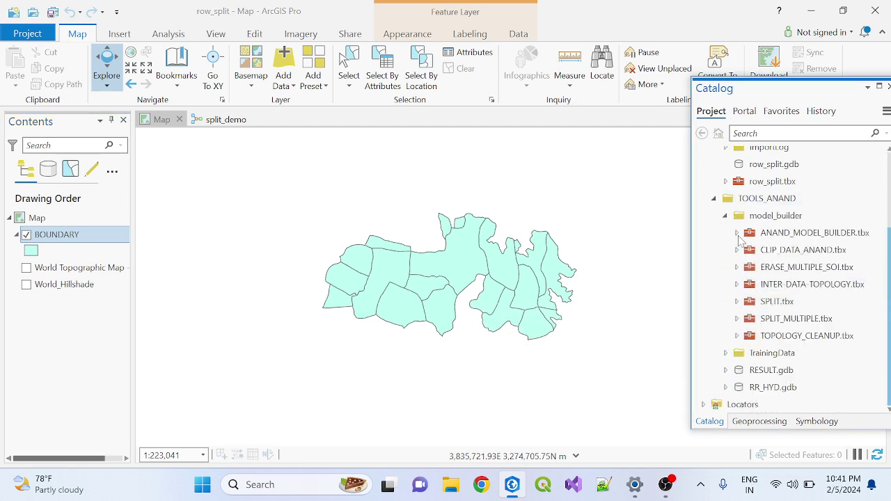
{"action": "left_click", "coordinate": [737, 233]}
{"action": "scroll", "coordinate": [835, 341], "scroll_direction": "down", "scroll_amount": 3}
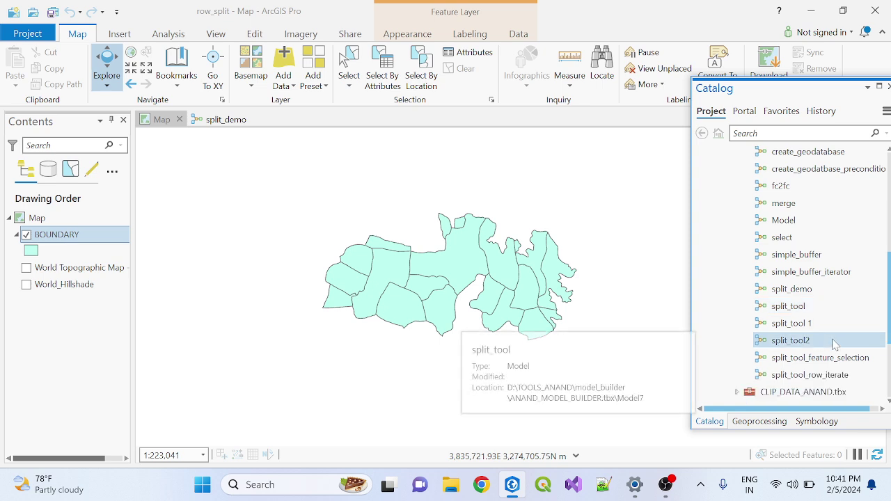
{"action": "scroll", "coordinate": [835, 344], "scroll_direction": "down", "scroll_amount": 1}
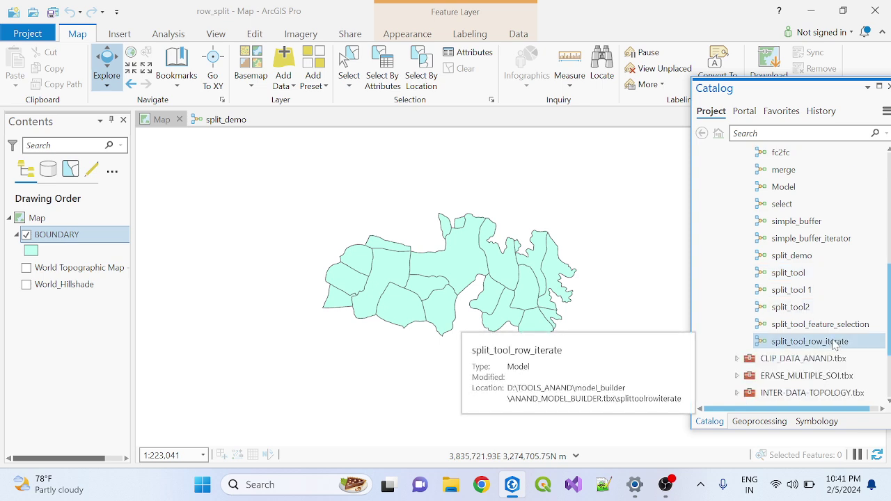
{"action": "right_click", "coordinate": [775, 256]}
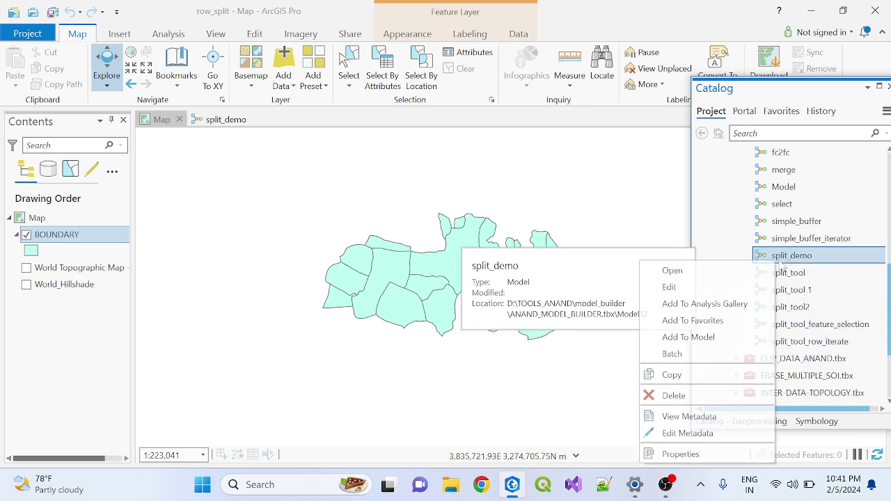
{"action": "left_click", "coordinate": [702, 271]}
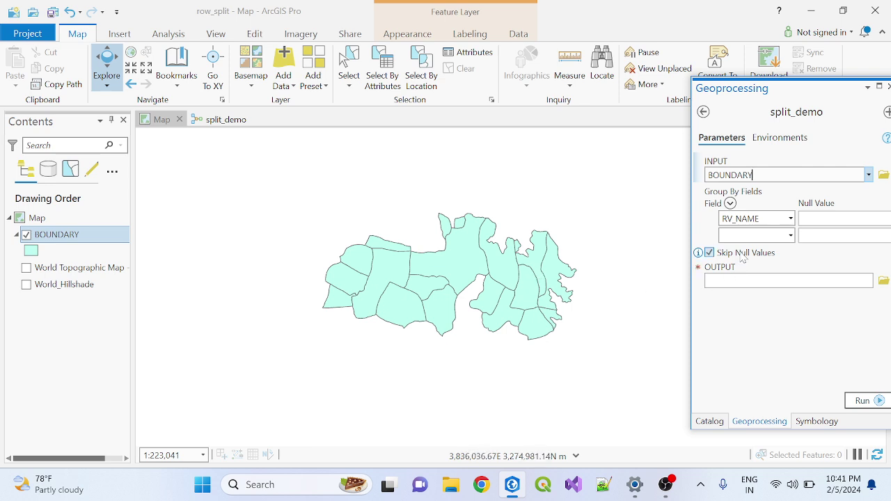
Try SUBDIVISIO as the group-by field in the split_demo tool and leave the tool without running it.
{"action": "left_click", "coordinate": [792, 218]}
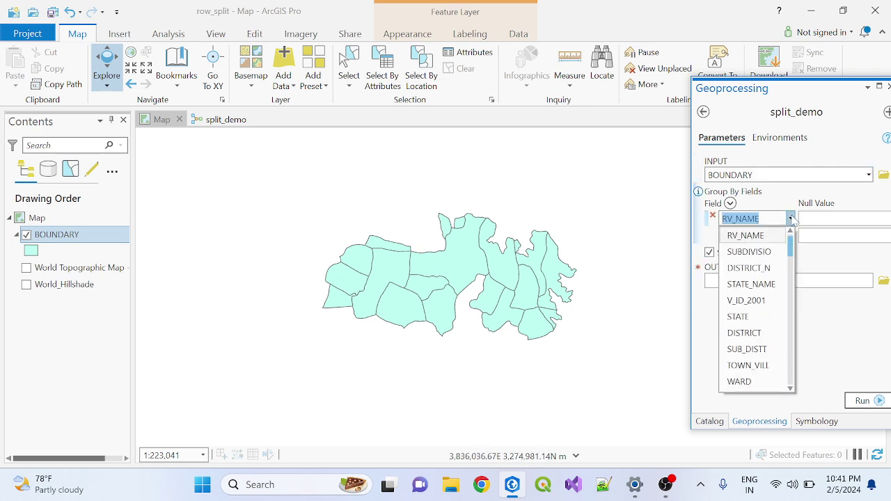
{"action": "left_click", "coordinate": [756, 252]}
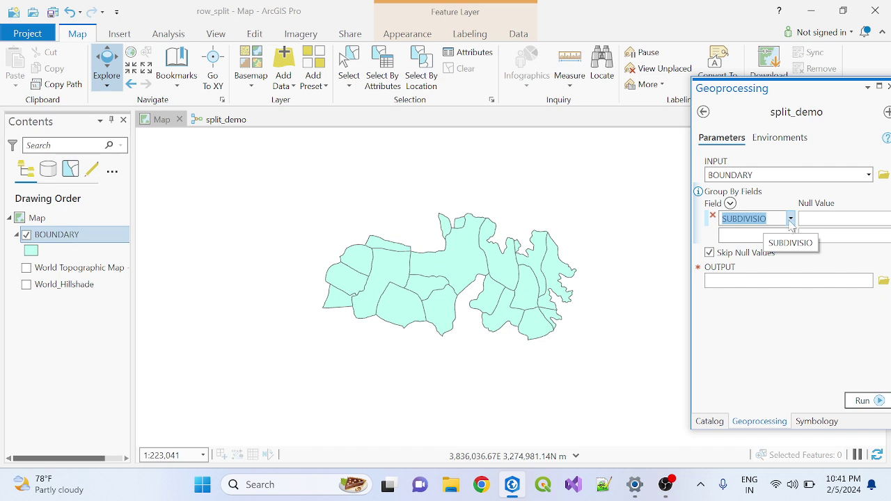
{"action": "left_click", "coordinate": [703, 113]}
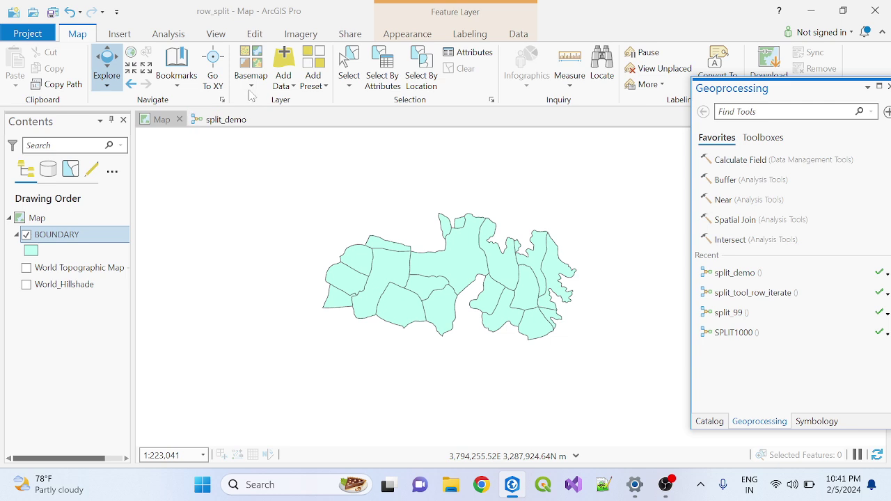
Create a new blank ModelBuilder model, close the surplus one, and move the Geoprocessing pane clear of the ModelBuilder commands.
{"action": "left_click", "coordinate": [167, 34]}
{"action": "left_click", "coordinate": [90, 72]}
{"action": "left_click", "coordinate": [88, 72]}
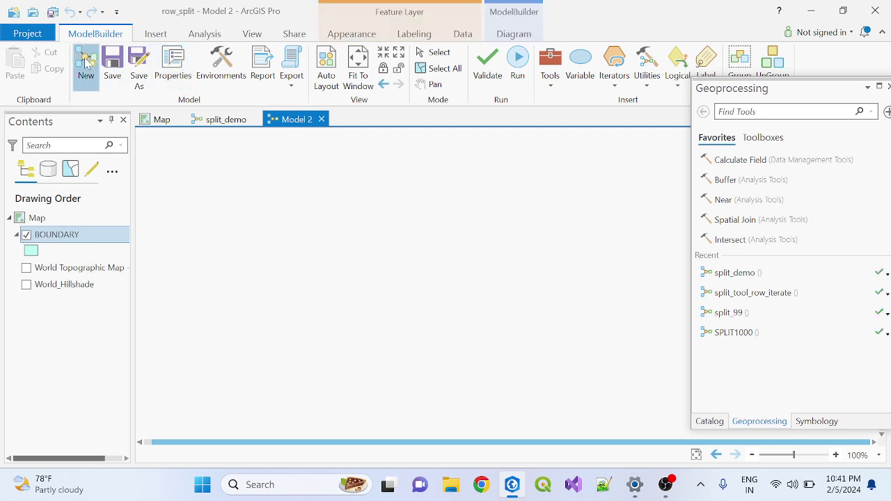
{"action": "left_click", "coordinate": [321, 119]}
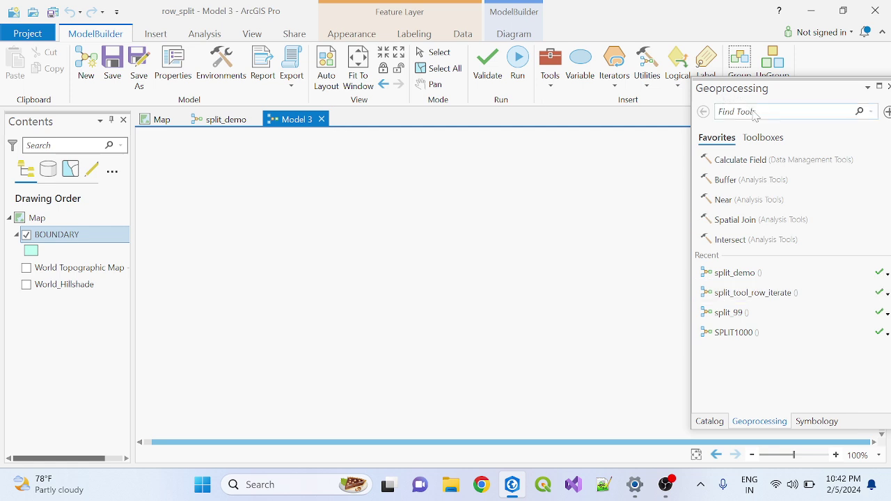
{"action": "left_click_drag", "start_coordinate": [763, 96], "coordinate": [796, 98]}
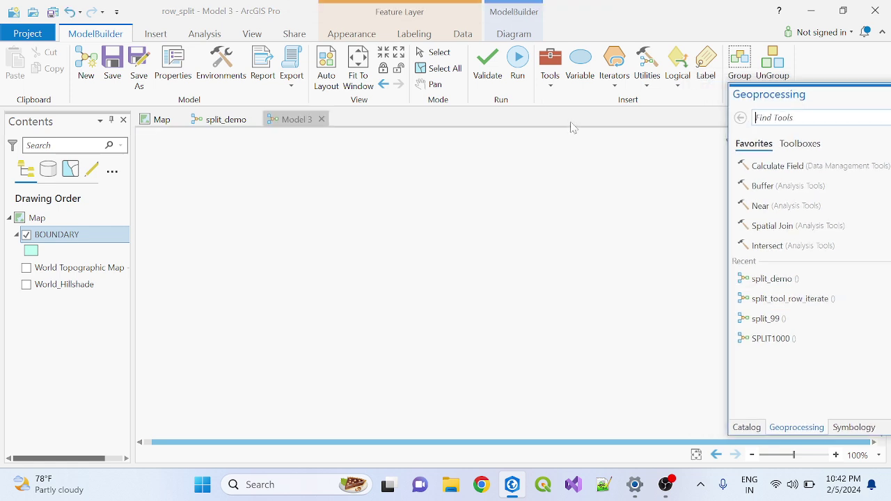
Insert an Iterate Row Selection iterator into the blank model and move its elements up to the middle of the canvas.
{"action": "left_click", "coordinate": [615, 85]}
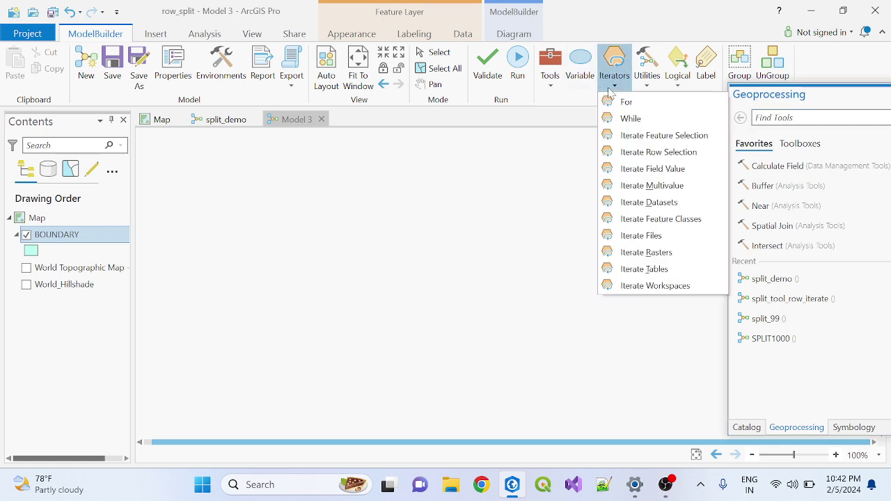
{"action": "left_click", "coordinate": [675, 154]}
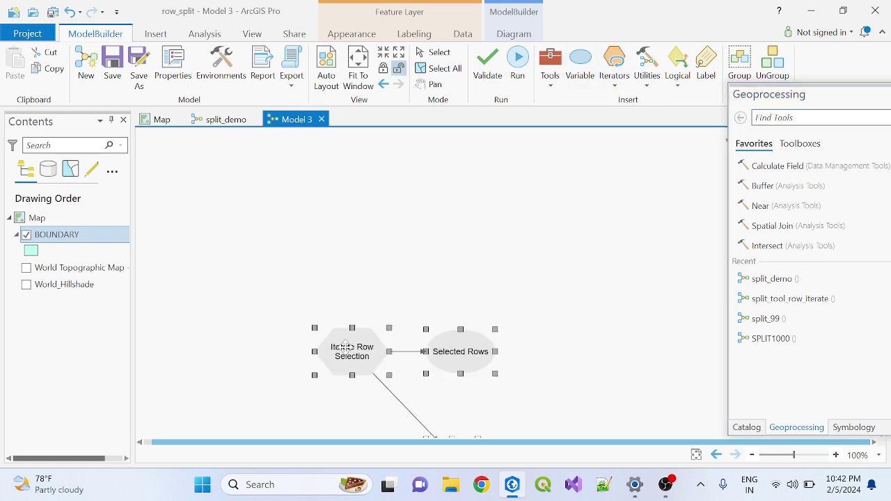
{"action": "left_click", "coordinate": [314, 311]}
{"action": "right_click", "coordinate": [314, 247]}
Examine the fields and records in the BOUNDARY layer's attribute table, and close the table.
{"action": "left_click", "coordinate": [70, 235]}
{"action": "right_click", "coordinate": [69, 235]}
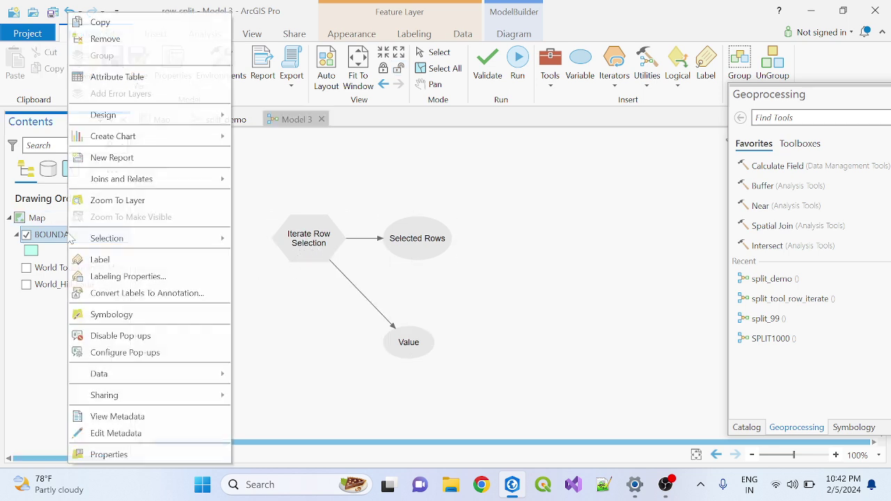
{"action": "left_click", "coordinate": [111, 77]}
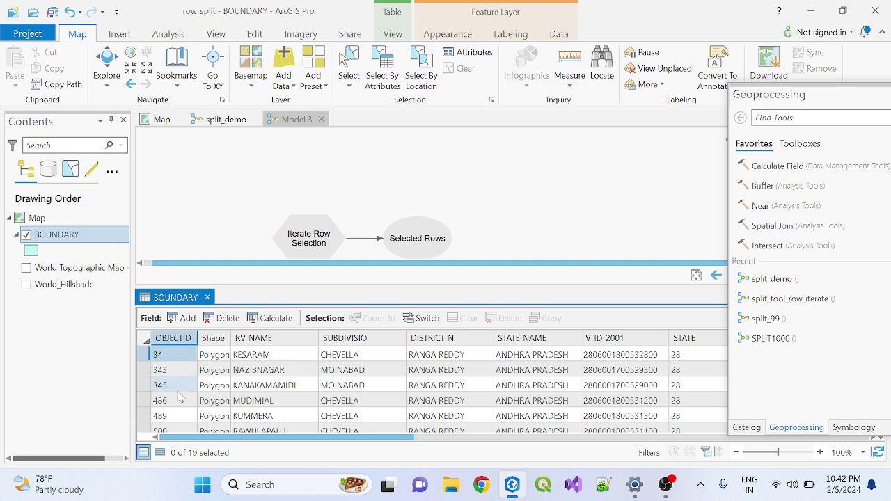
{"action": "left_click", "coordinate": [206, 298]}
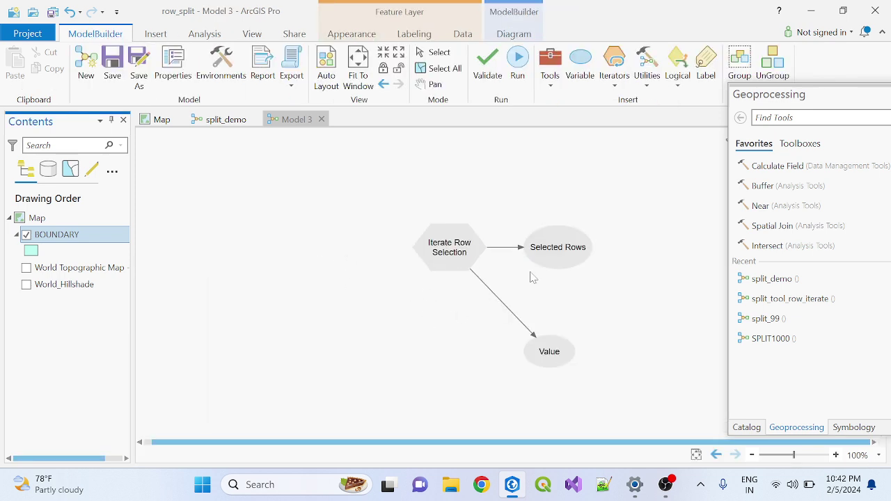
Add the Copy Features tool to the model and place it with its output in line beyond the iterator's Selected Rows output.
{"action": "scroll", "coordinate": [569, 294], "scroll_direction": "down", "scroll_amount": 1}
{"action": "scroll", "coordinate": [629, 287], "scroll_direction": "up", "scroll_amount": 1}
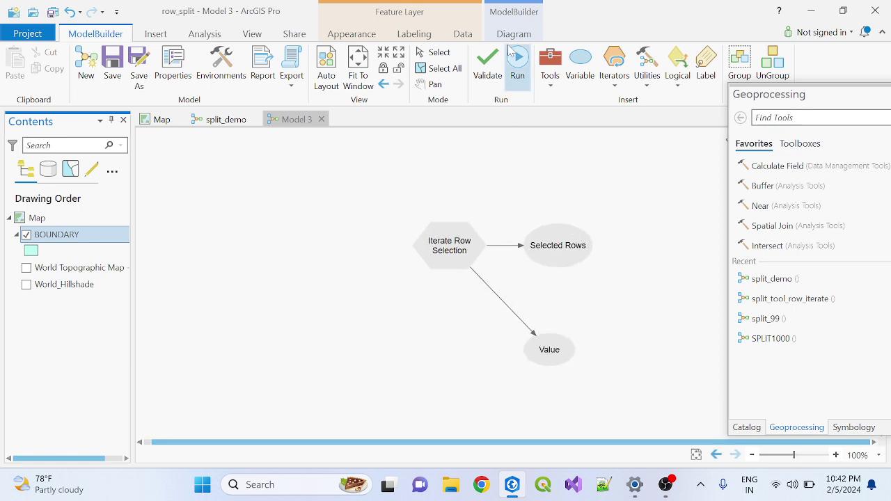
{"action": "left_click", "coordinate": [550, 83]}
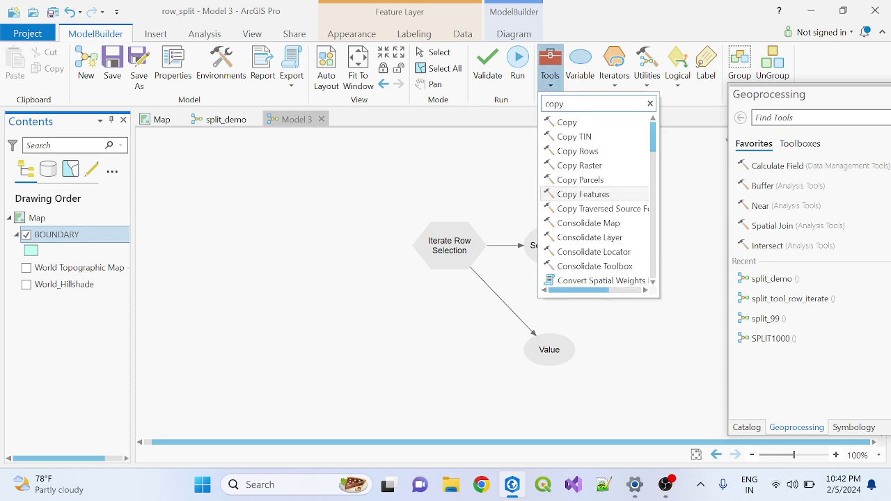
{"action": "left_click", "coordinate": [593, 196]}
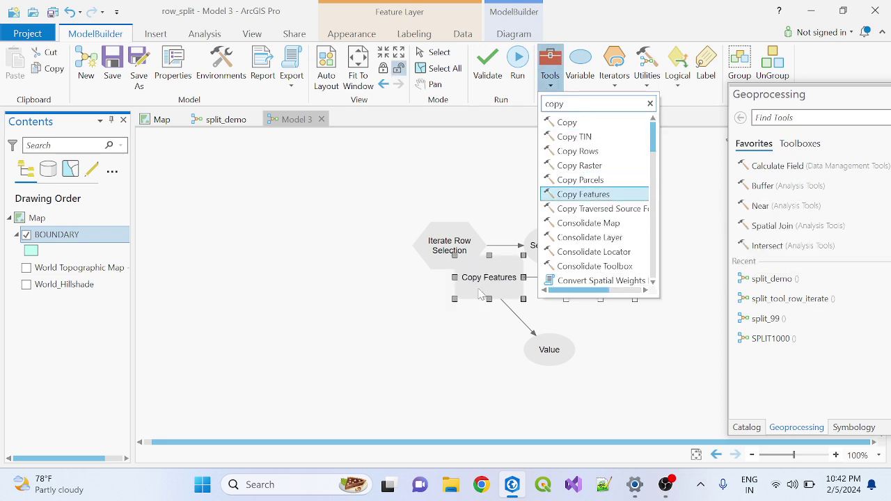
{"action": "left_click", "coordinate": [630, 339]}
{"action": "scroll", "coordinate": [635, 333], "scroll_direction": "down", "scroll_amount": 3}
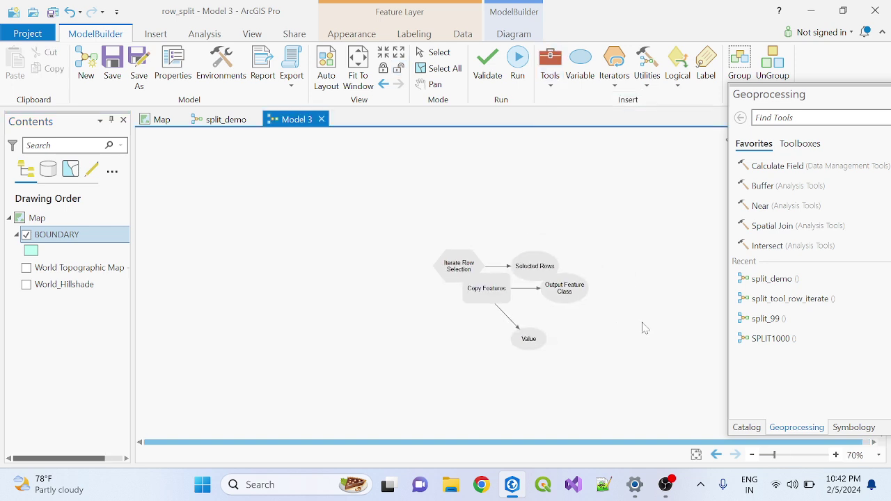
{"action": "left_click", "coordinate": [489, 296]}
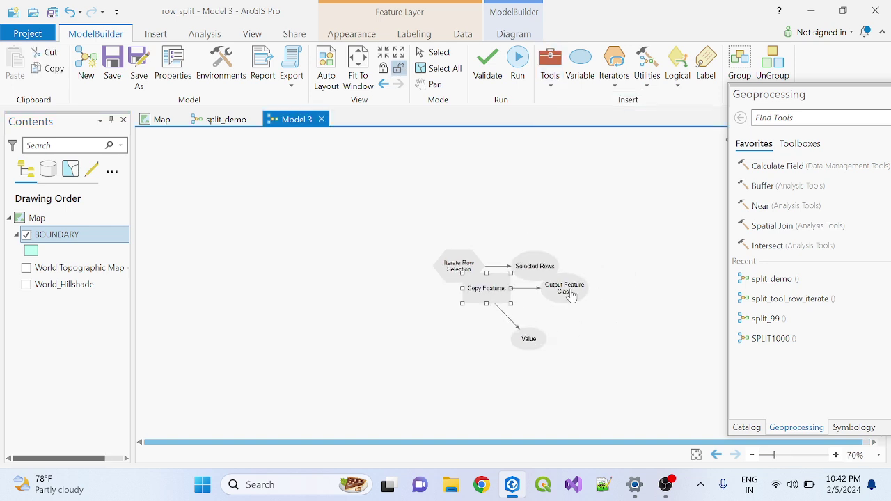
{"action": "left_click", "coordinate": [567, 291], "text": "ctrl"}
{"action": "left_click_drag", "start_coordinate": [567, 291], "coordinate": [686, 264]}
{"action": "scroll", "coordinate": [692, 304], "scroll_direction": "up", "scroll_amount": 3}
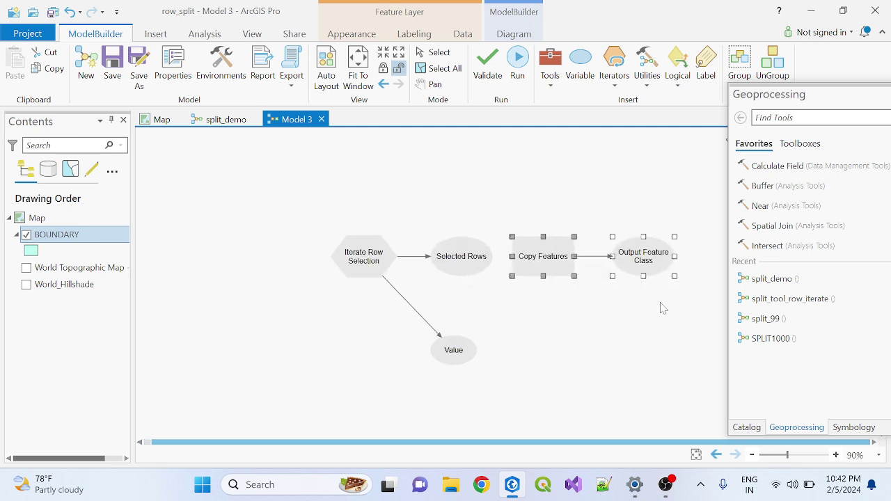
{"action": "scroll", "coordinate": [602, 313], "scroll_direction": "up", "scroll_amount": 1}
{"action": "left_click", "coordinate": [632, 332]}
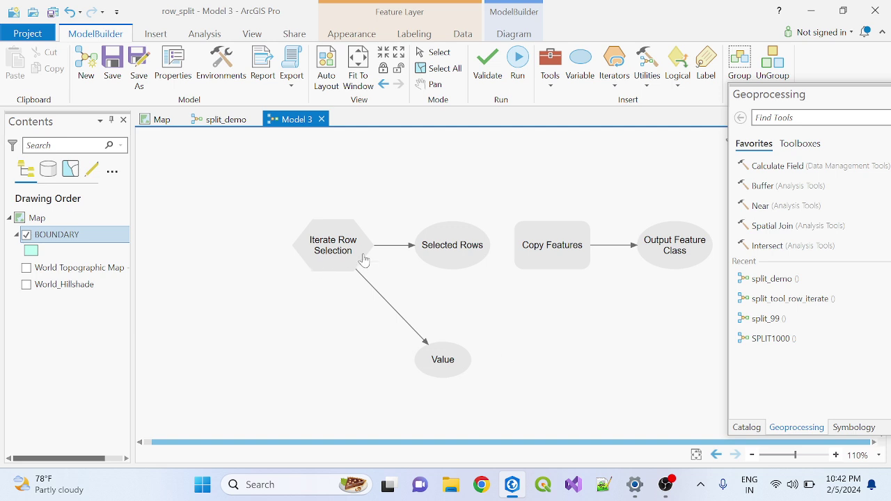
Configure Iterate Row Selection with BOUNDARY as the input table and RV_NAME as the group-by field.
{"action": "mouse_move", "coordinate": [356, 250]}
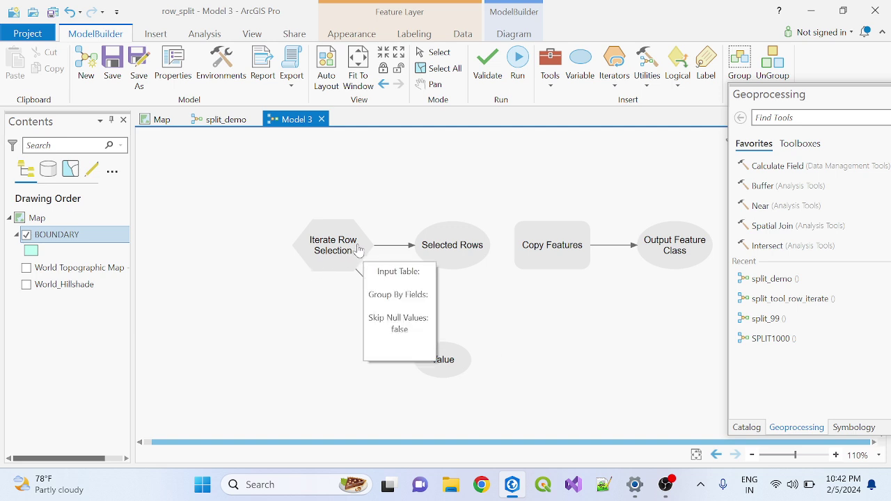
{"action": "mouse_move", "coordinate": [561, 263]}
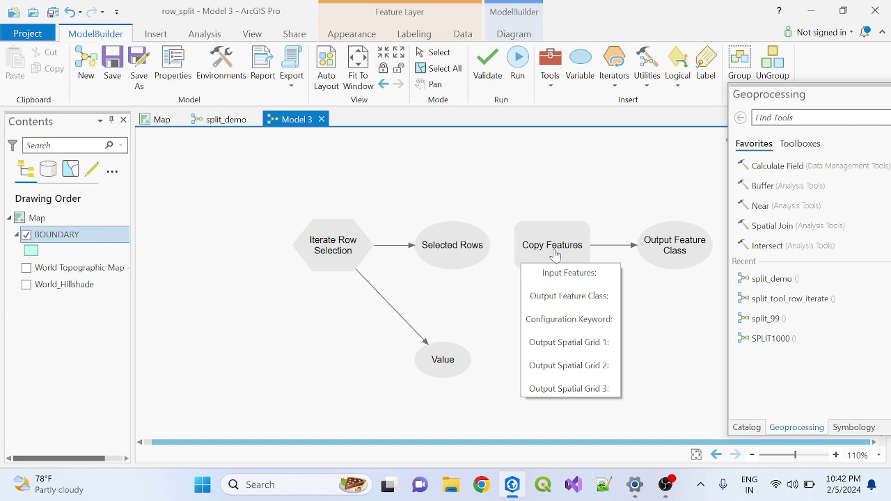
{"action": "right_click", "coordinate": [333, 254]}
{"action": "left_click", "coordinate": [354, 257]}
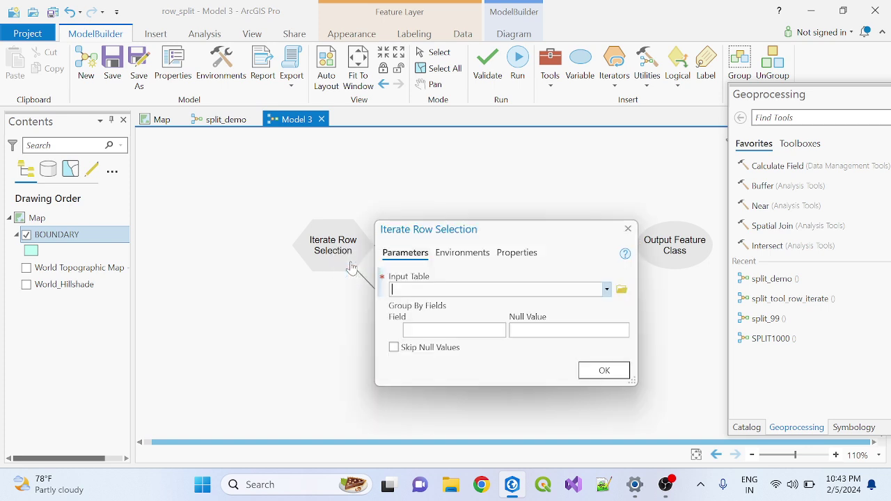
{"action": "left_click", "coordinate": [606, 289]}
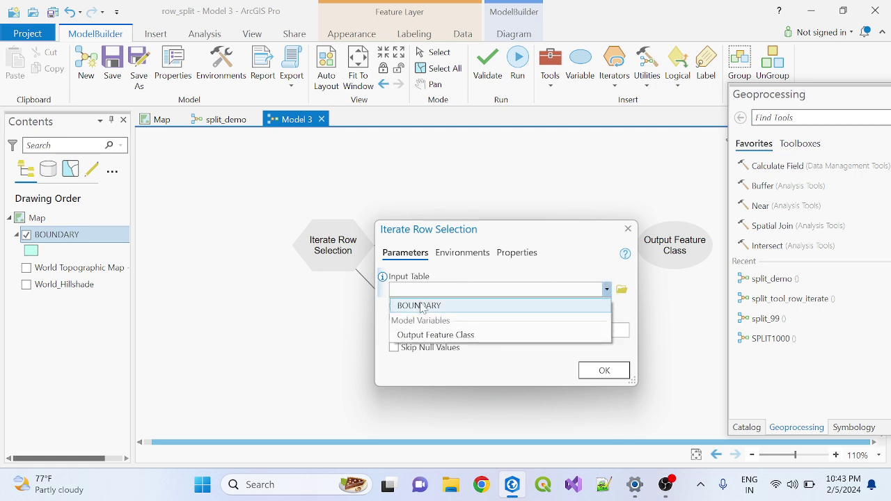
{"action": "left_click", "coordinate": [421, 307]}
{"action": "left_click", "coordinate": [502, 332]}
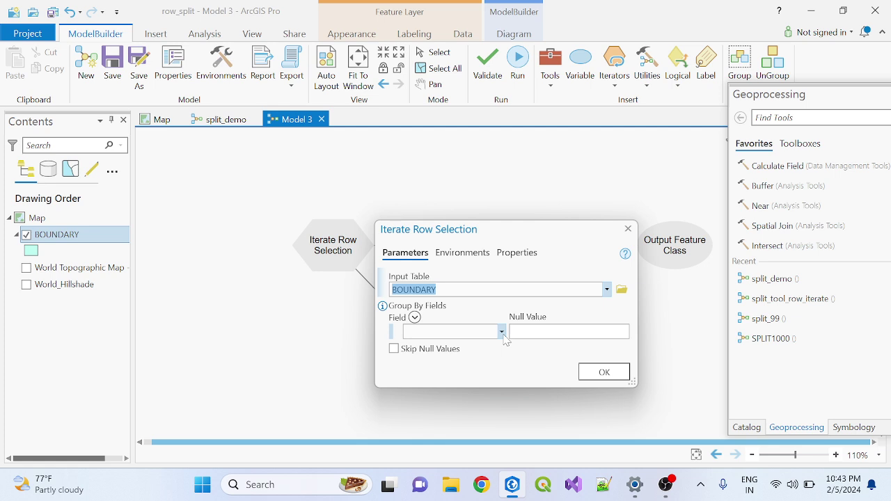
{"action": "left_click", "coordinate": [435, 181]}
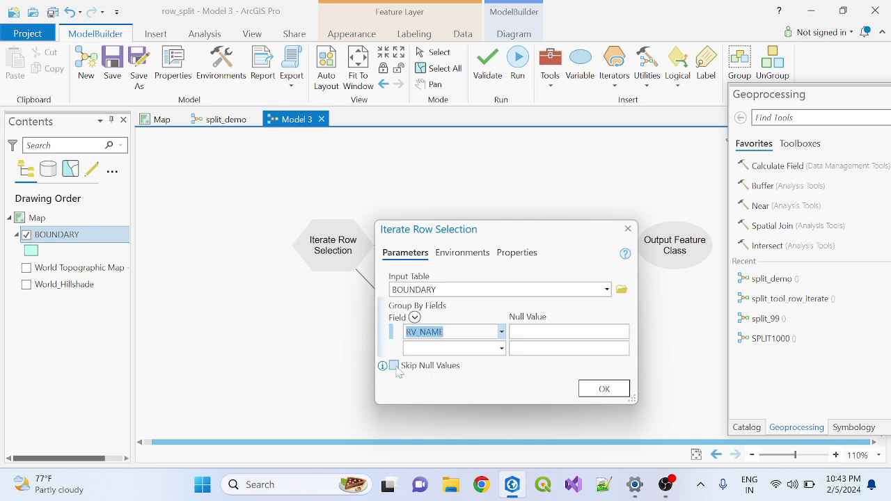
{"action": "left_click", "coordinate": [603, 387]}
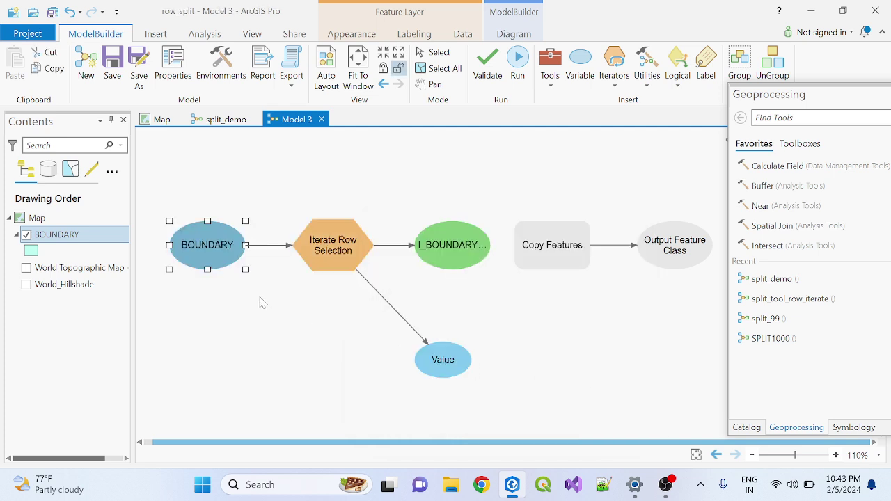
{"action": "left_click", "coordinate": [240, 317]}
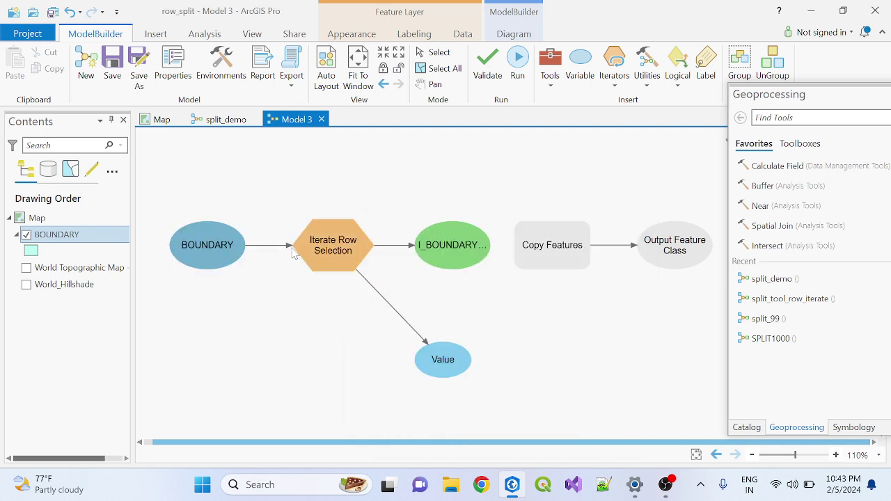
Create a variable from the iterator's Group By Fields parameter and place it above Iterate Row Selection.
{"action": "mouse_move", "coordinate": [345, 264]}
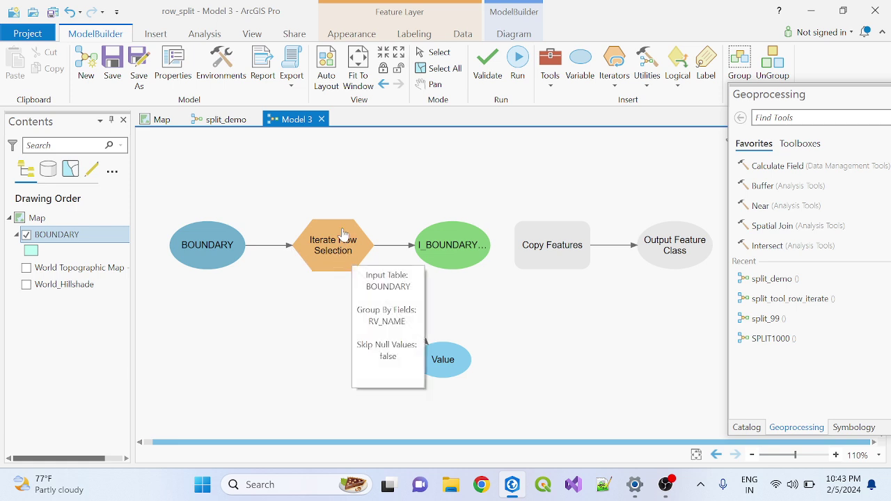
{"action": "right_click", "coordinate": [342, 232]}
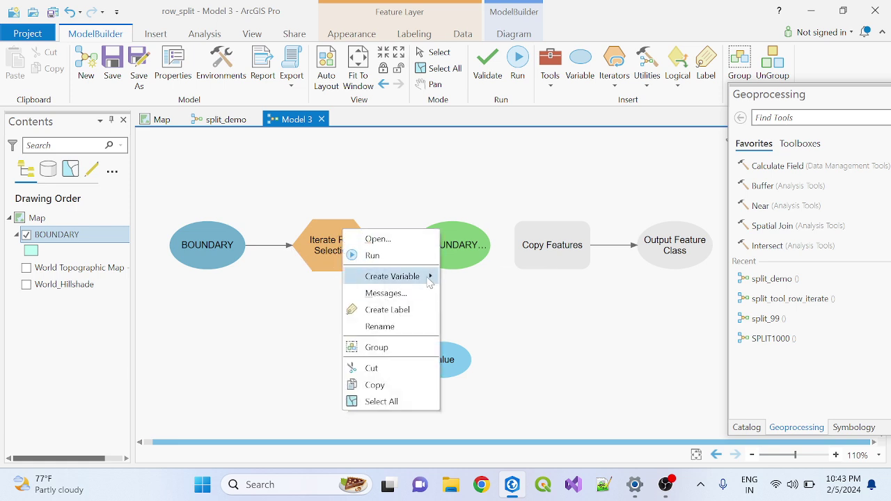
{"action": "mouse_move", "coordinate": [429, 278]}
{"action": "mouse_move", "coordinate": [487, 278]}
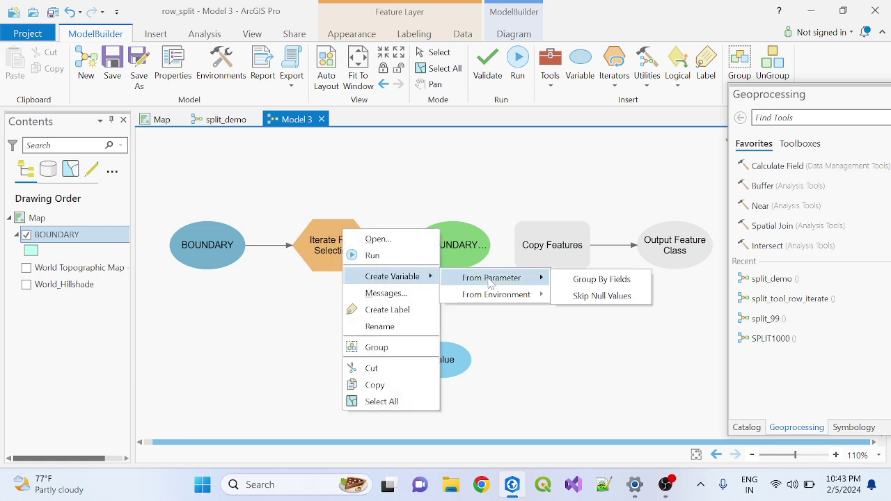
{"action": "left_click", "coordinate": [599, 279]}
{"action": "left_click_drag", "start_coordinate": [201, 247], "coordinate": [343, 185]}
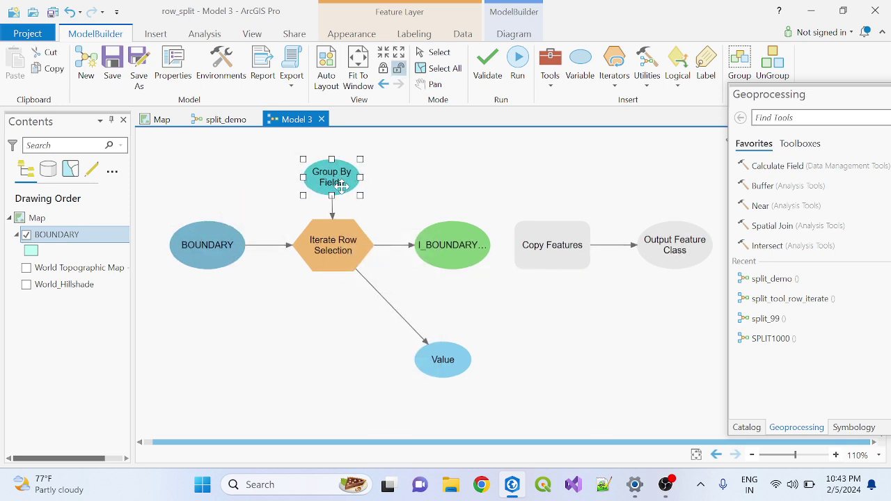
Create a variable from the iterator's Skip Null Values parameter and place it below Iterate Row Selection.
{"action": "right_click", "coordinate": [339, 250]}
{"action": "mouse_move", "coordinate": [393, 293]}
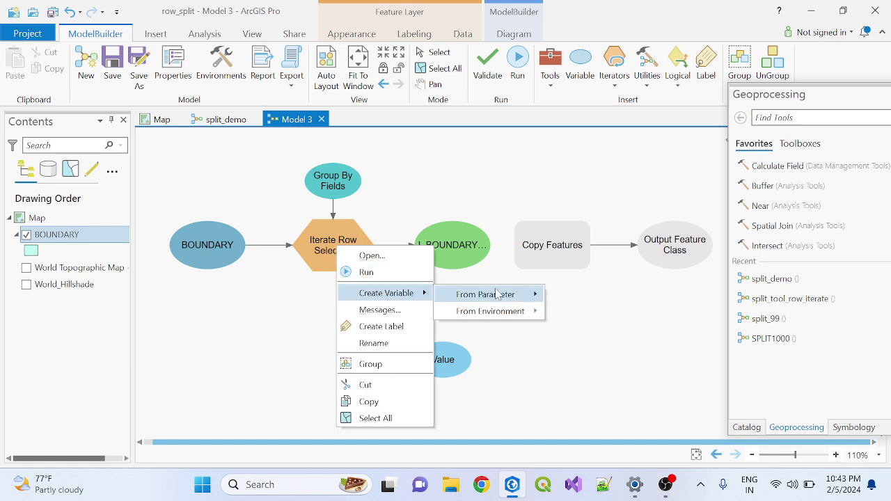
{"action": "mouse_move", "coordinate": [497, 294]}
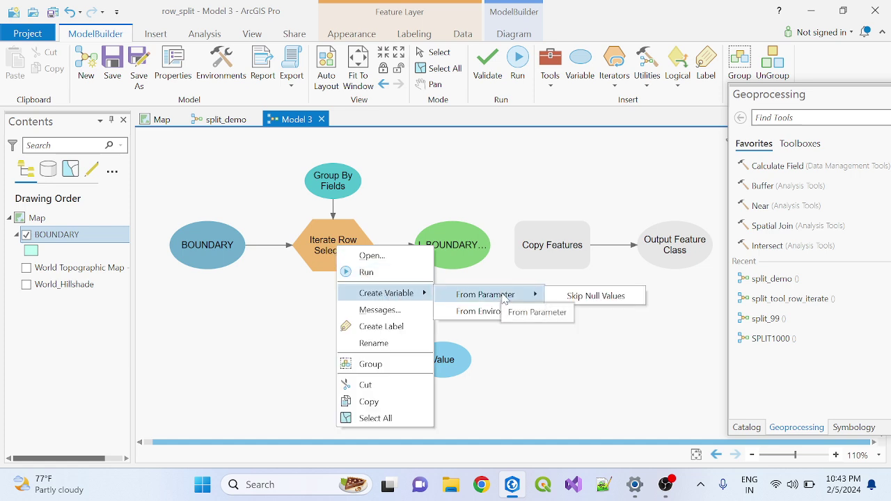
{"action": "left_click", "coordinate": [582, 298]}
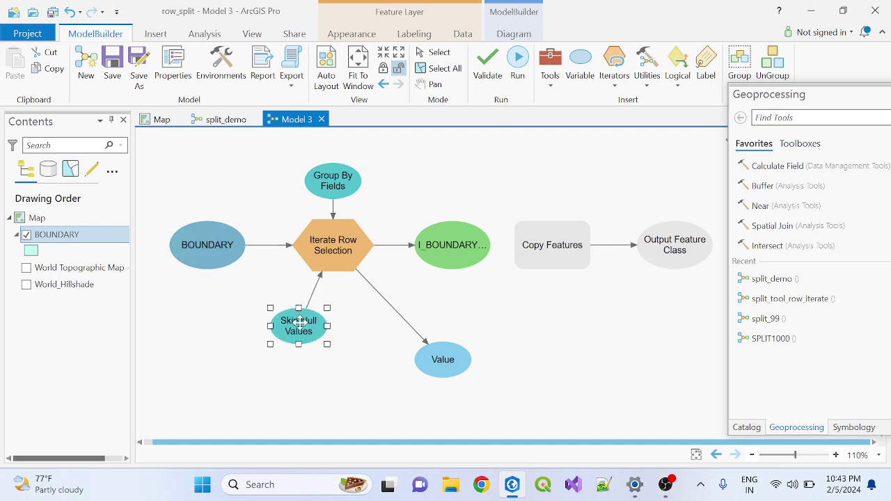
Mark the BOUNDARY, Group By Fields and Skip Null Values variables as model parameters.
{"action": "right_click", "coordinate": [204, 237]}
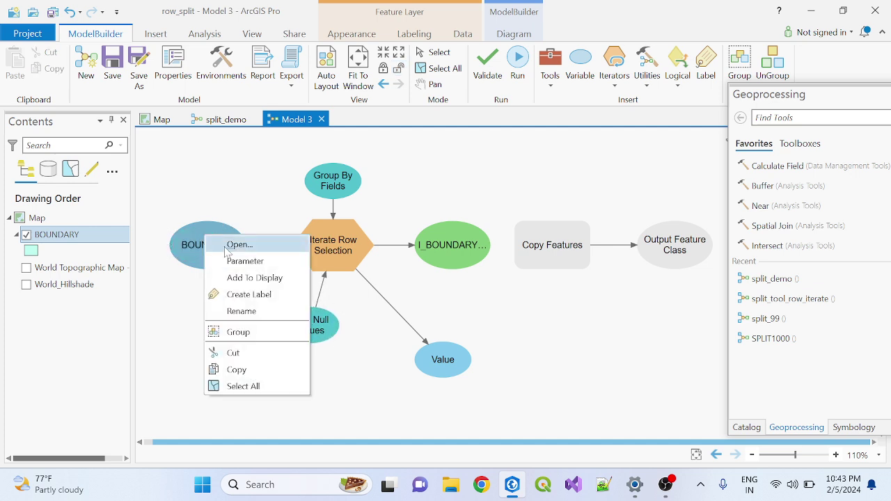
{"action": "left_click", "coordinate": [248, 269]}
{"action": "right_click", "coordinate": [316, 180]}
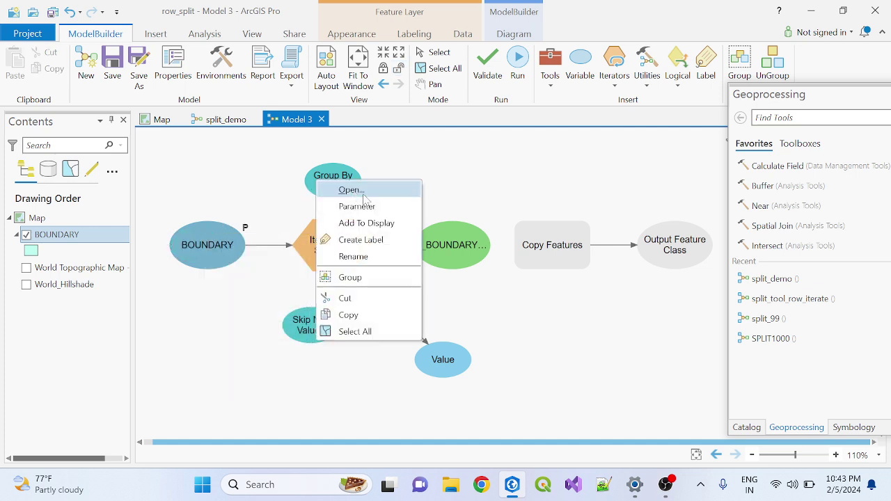
{"action": "left_click", "coordinate": [362, 207]}
{"action": "right_click", "coordinate": [310, 320]}
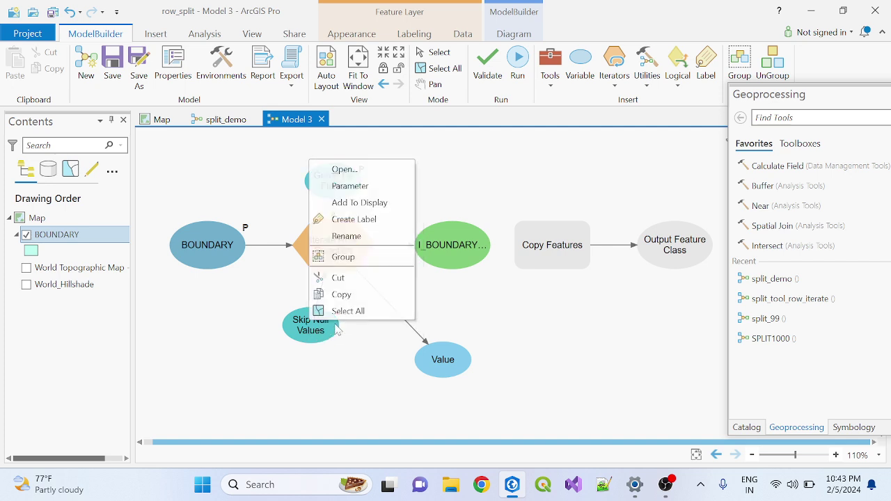
{"action": "left_click", "coordinate": [347, 186]}
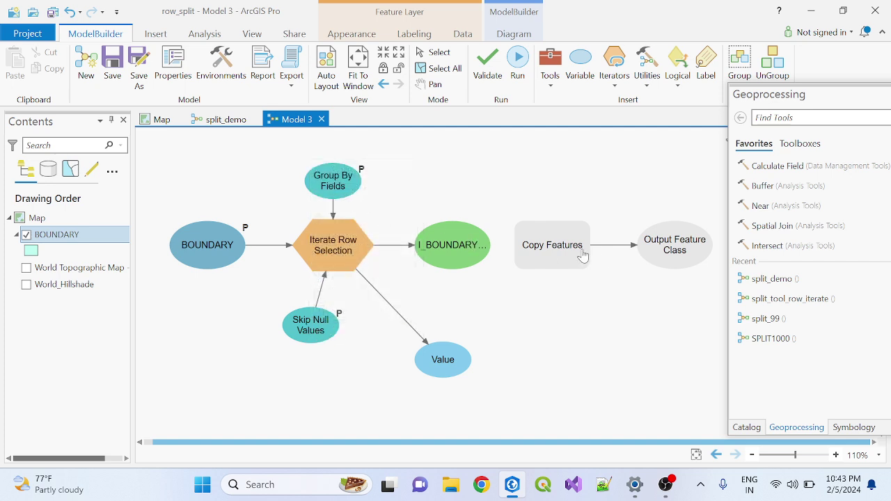
Rename the green output variable of Iterate Row Selection to Group.
{"action": "scroll", "coordinate": [544, 239], "scroll_direction": "down", "scroll_amount": 1}
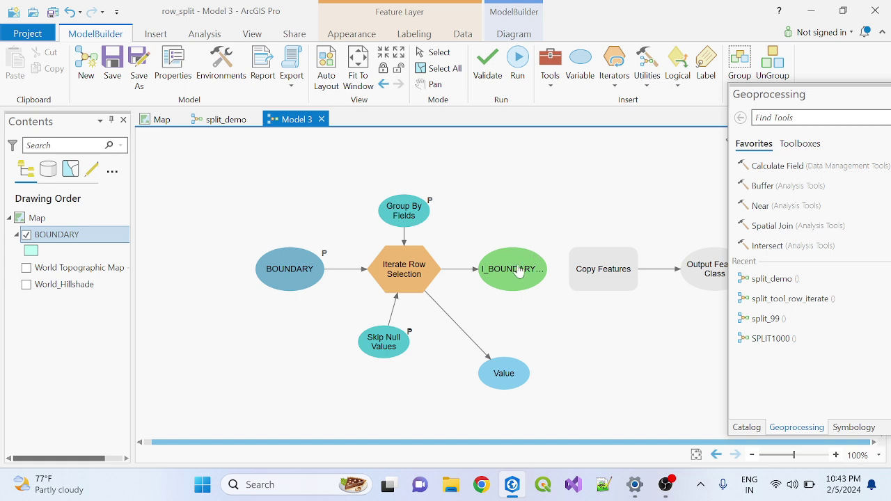
{"action": "scroll", "coordinate": [518, 271], "scroll_direction": "up", "scroll_amount": 1}
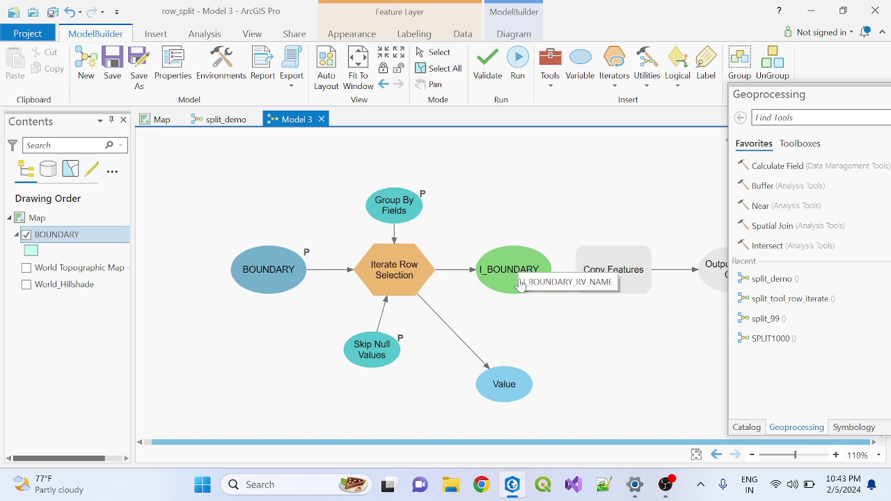
{"action": "scroll", "coordinate": [522, 282], "scroll_direction": "down", "scroll_amount": 1}
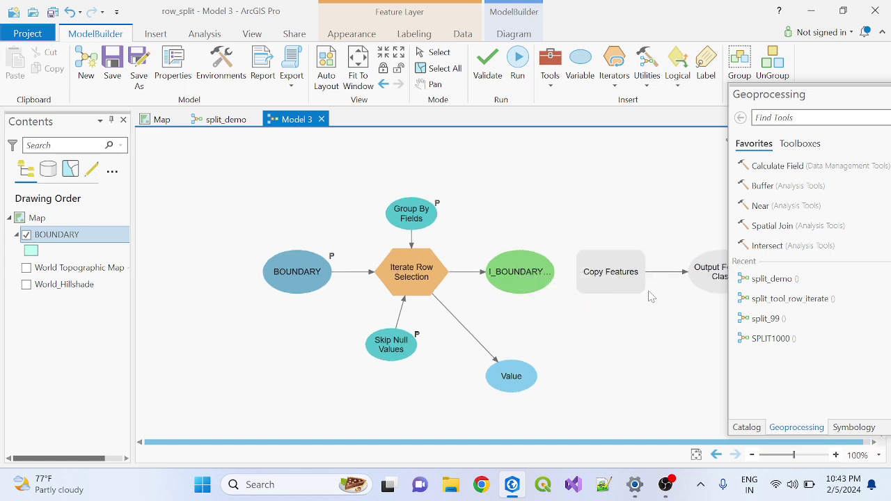
{"action": "right_click", "coordinate": [513, 271]}
{"action": "left_click", "coordinate": [549, 343]}
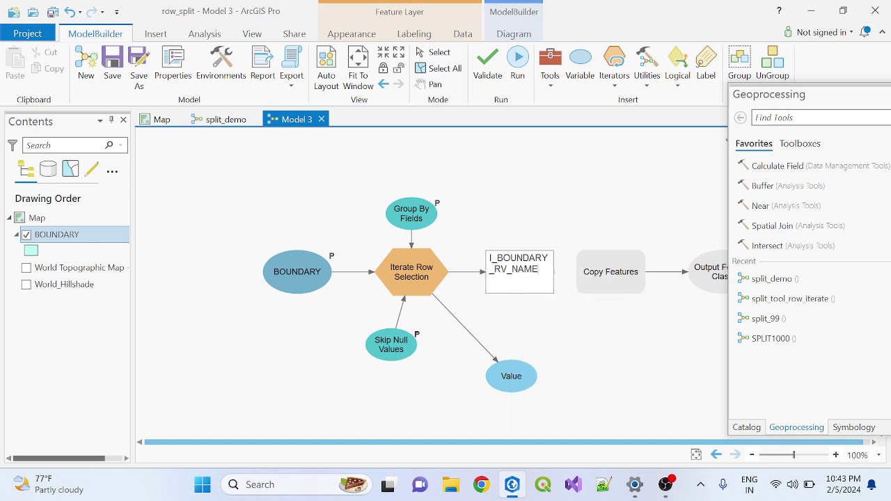
{"action": "key", "text": "ctrl+a"}
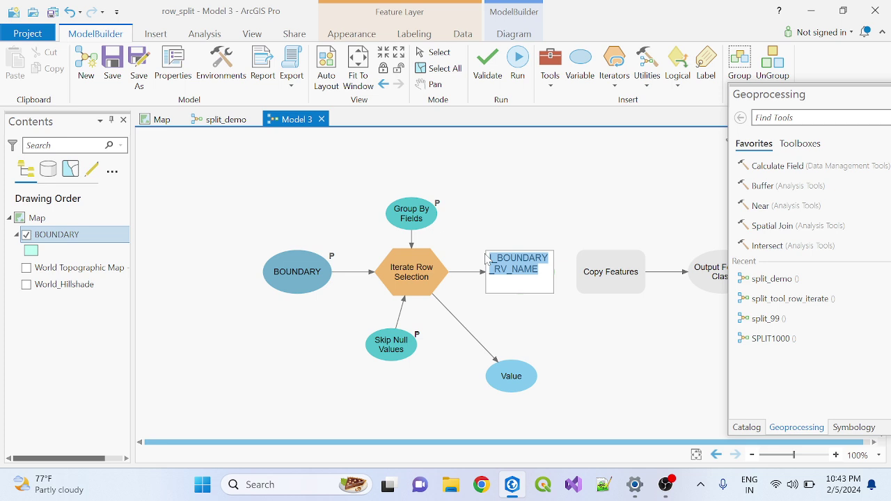
{"action": "type", "text": "Group"}
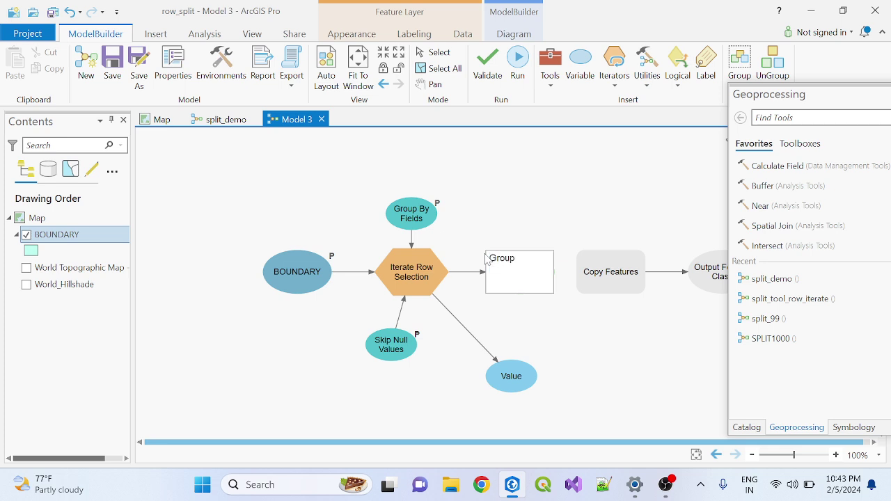
{"action": "left_click", "coordinate": [486, 191]}
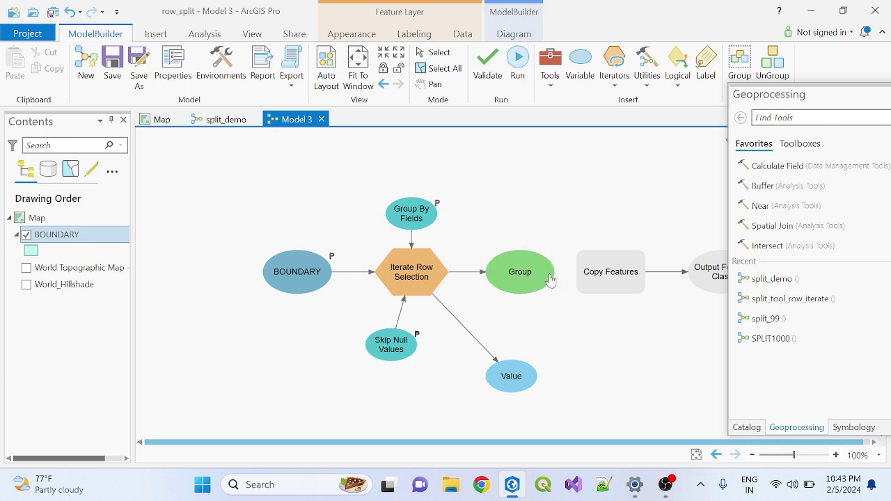
Connect the Group variable to Copy Features as its input features and check the tool's parameters.
{"action": "left_click_drag", "start_coordinate": [546, 277], "coordinate": [592, 278]}
{"action": "left_click", "coordinate": [602, 281]}
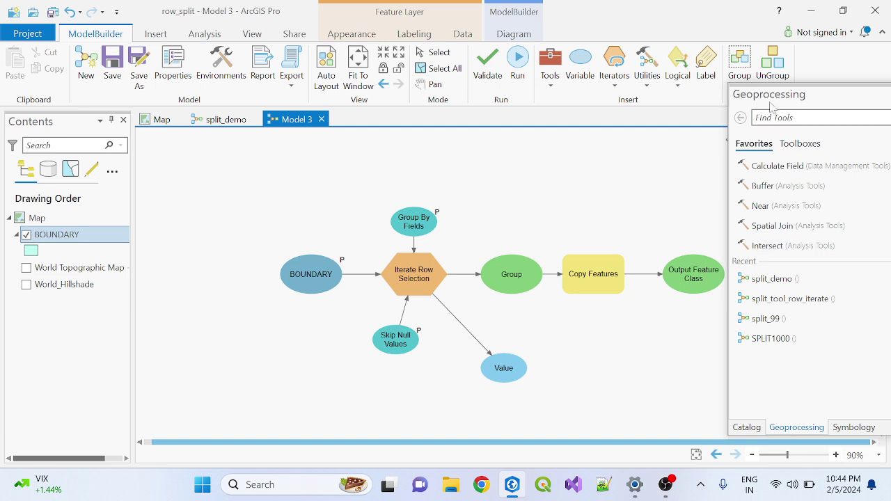
{"action": "left_click_drag", "start_coordinate": [779, 99], "coordinate": [811, 105]}
{"action": "scroll", "coordinate": [656, 281], "scroll_direction": "up", "scroll_amount": 1}
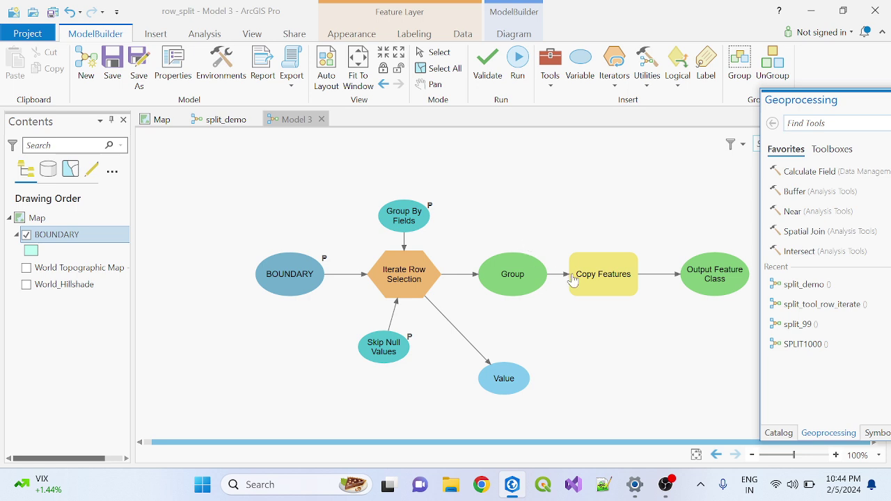
{"action": "right_click", "coordinate": [594, 272]}
{"action": "left_click", "coordinate": [630, 278]}
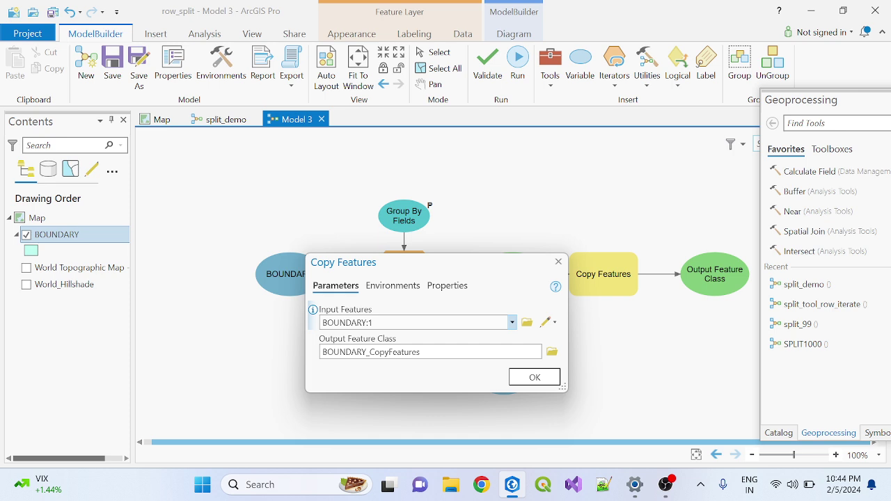
{"action": "left_click_drag", "start_coordinate": [453, 265], "coordinate": [396, 207]}
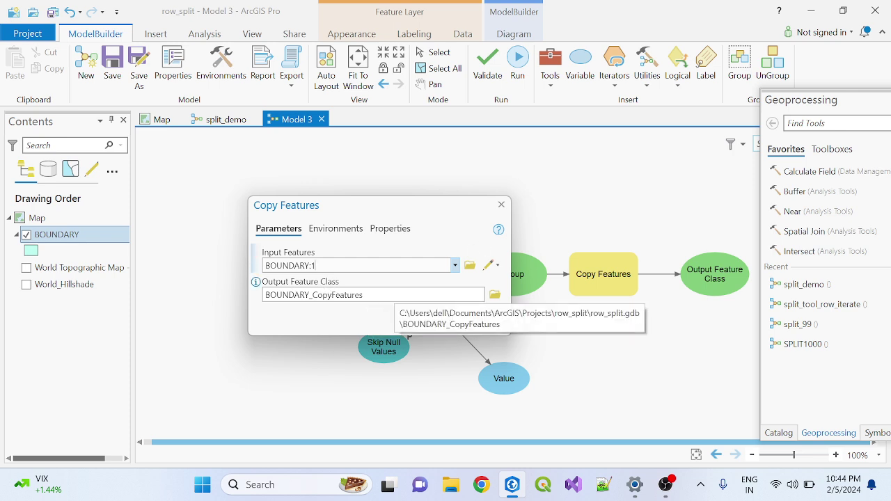
{"action": "left_click", "coordinate": [501, 204]}
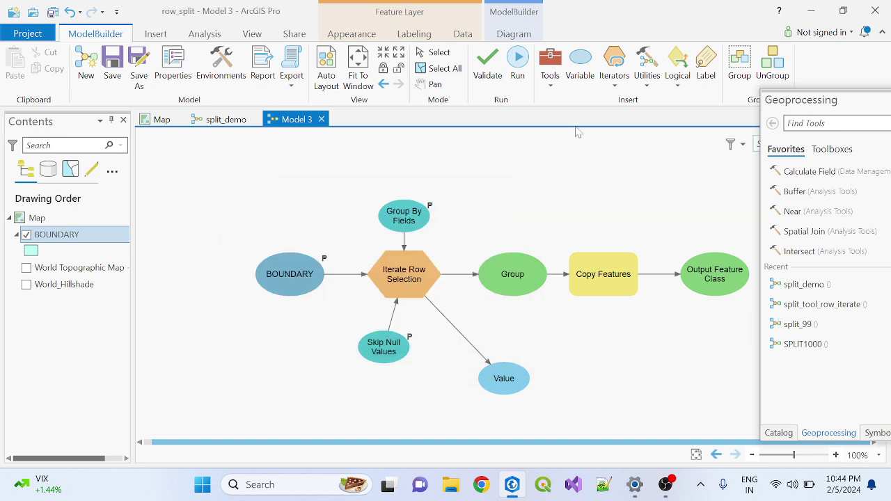
Add a standalone variable of data type Workspace and place it above the Group variable.
{"action": "left_click", "coordinate": [582, 73]}
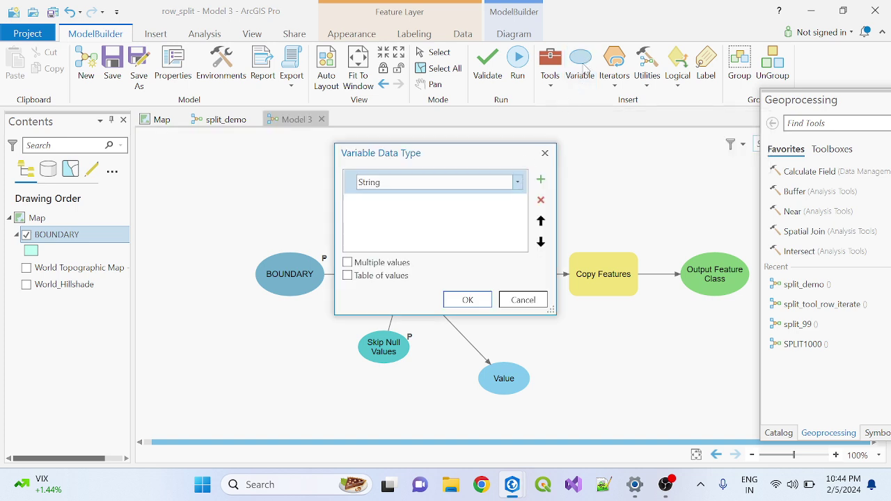
{"action": "left_click", "coordinate": [518, 182]}
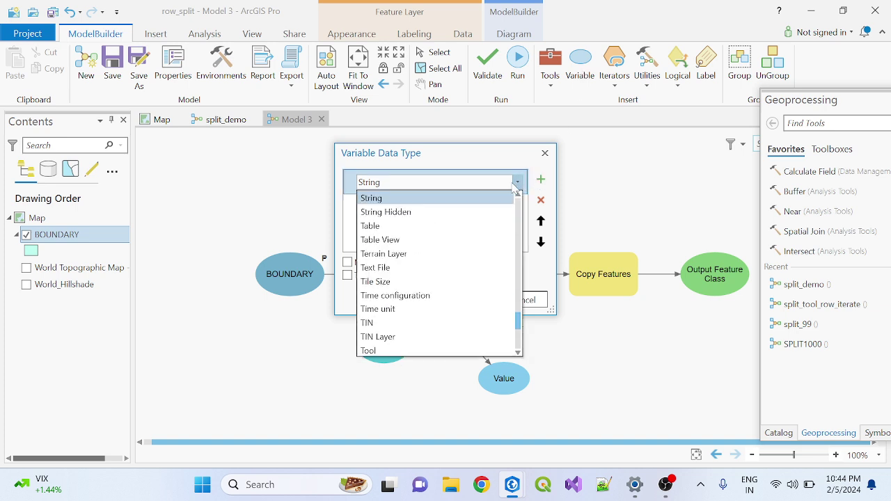
{"action": "scroll", "coordinate": [445, 295], "scroll_direction": "down", "scroll_amount": 6}
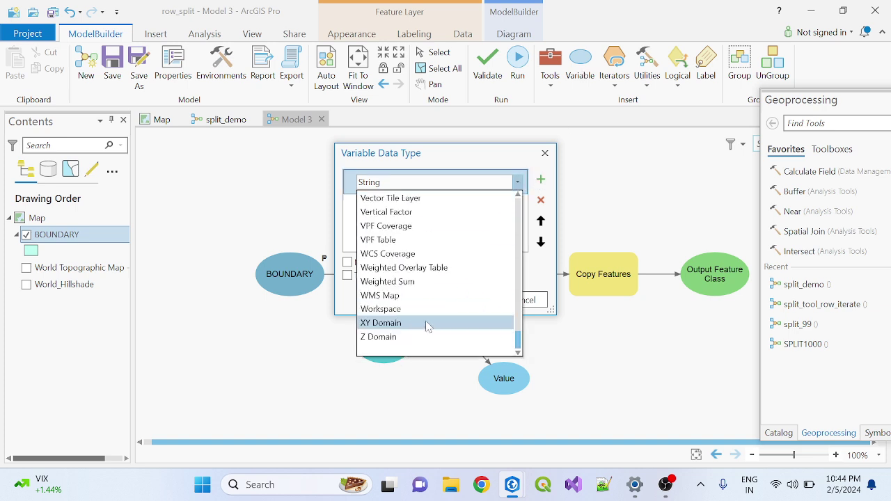
{"action": "left_click", "coordinate": [416, 309]}
{"action": "left_click", "coordinate": [490, 300]}
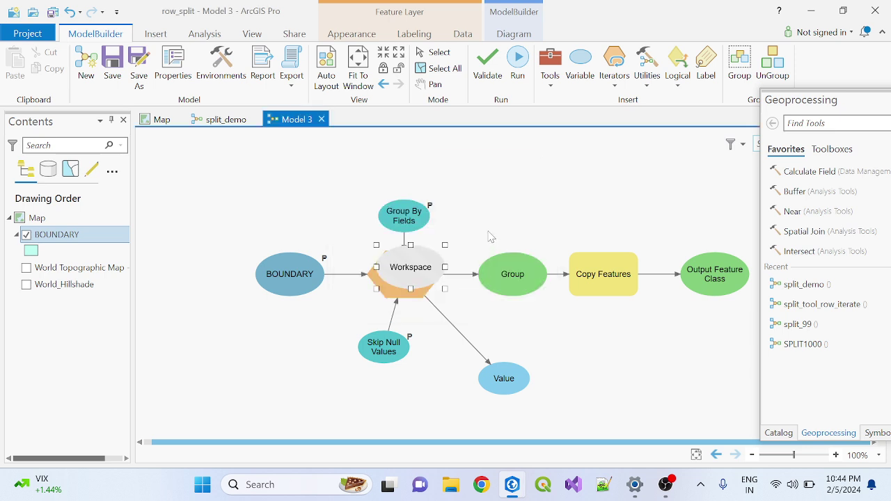
{"action": "left_click_drag", "start_coordinate": [422, 271], "coordinate": [520, 188]}
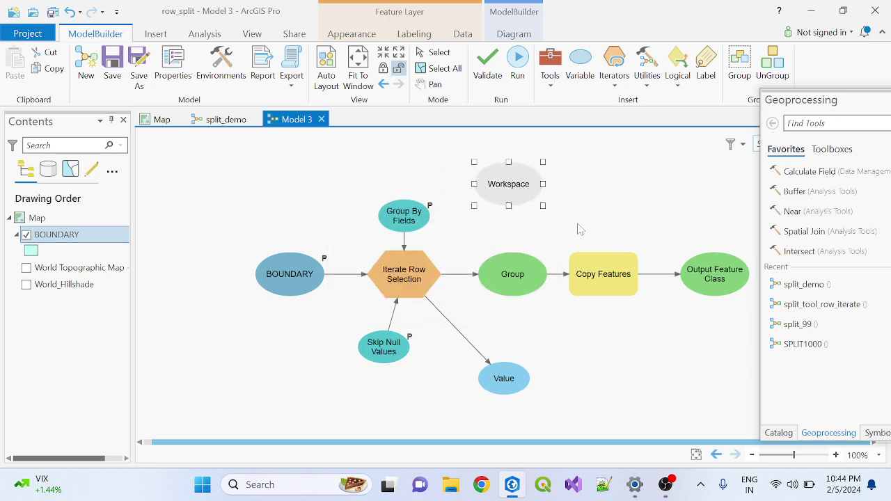
Rename the Workspace variable to OUTPUT.
{"action": "right_click", "coordinate": [492, 182]}
{"action": "left_click", "coordinate": [532, 251]}
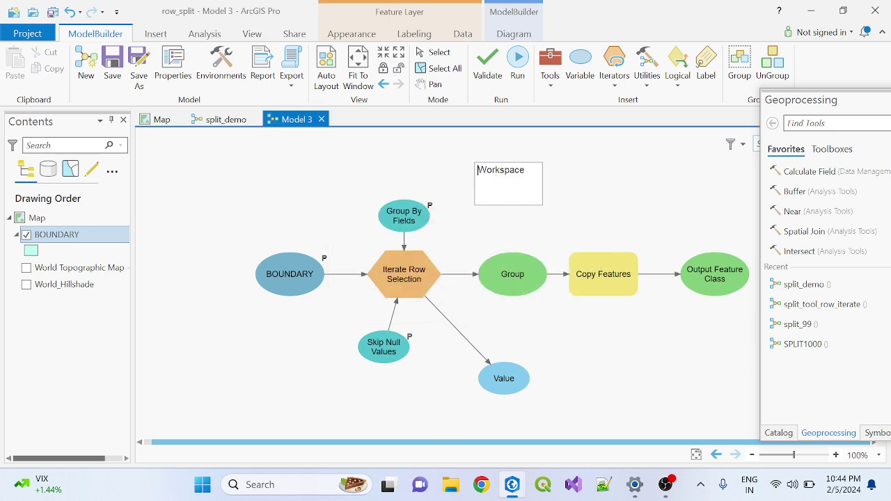
{"action": "left_click_drag", "start_coordinate": [465, 163], "coordinate": [443, 162]}
{"action": "type", "text": "OUTPUT"}
{"action": "left_click", "coordinate": [638, 200]}
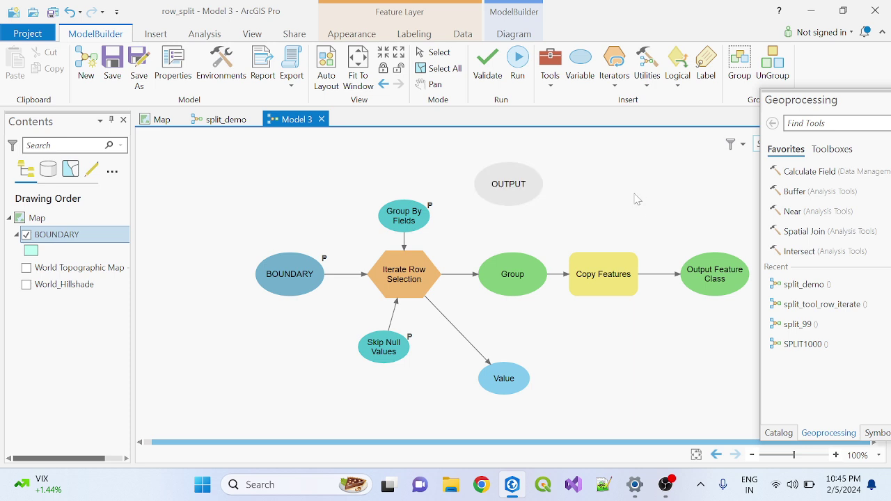
Set the output feature class of Copy Features to %OUTPUT%\%Group%.
{"action": "right_click", "coordinate": [622, 272]}
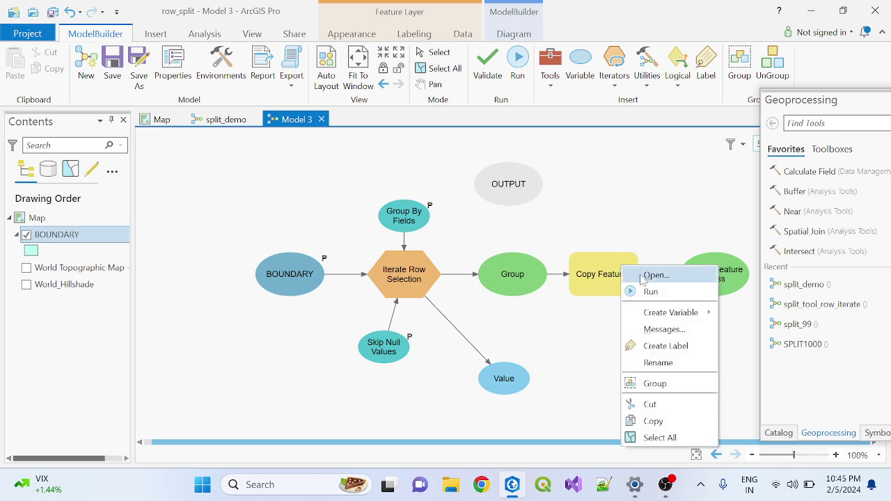
{"action": "left_click", "coordinate": [654, 277]}
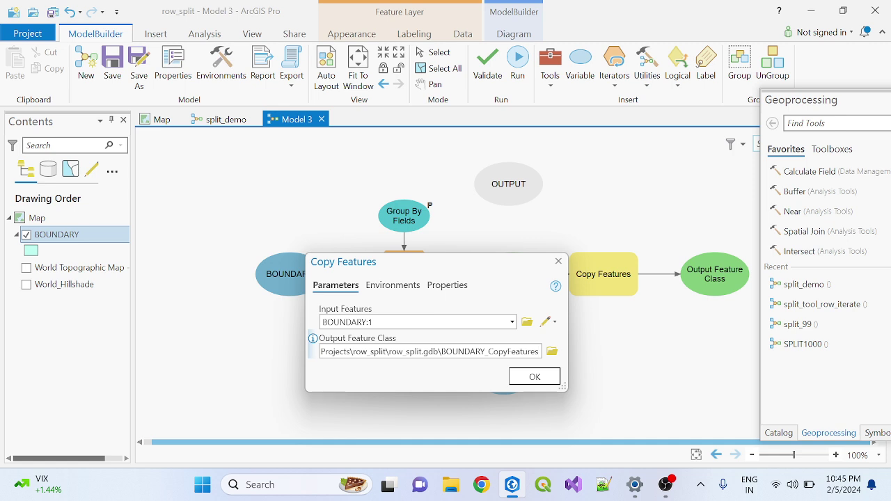
{"action": "key", "text": "BackSpace"}
{"action": "key", "text": "BackSpace"}
{"action": "key", "text": "BackSpace"}
{"action": "key", "text": "BackSpace"}
{"action": "key", "text": "BackSpace"}
{"action": "key", "text": "BackSpace"}
{"action": "key", "text": "BackSpace"}
{"action": "key", "text": "BackSpace"}
{"action": "key", "text": "BackSpace"}
{"action": "key", "text": "BackSpace"}
{"action": "key", "text": "BackSpace"}
{"action": "key", "text": "BackSpace"}
{"action": "key", "text": "BackSpace"}
{"action": "key", "text": "BackSpace"}
{"action": "key", "text": "BackSpace"}
{"action": "key", "text": "BackSpace"}
{"action": "key", "text": "BackSpace"}
{"action": "key", "text": "BackSpace"}
{"action": "key", "text": "BackSpace"}
{"action": "key", "text": "BackSpace"}
{"action": "key", "text": "BackSpace"}
{"action": "key", "text": "BackSpace"}
{"action": "key", "text": "BackSpace"}
{"action": "key", "text": "BackSpace"}
{"action": "key", "text": "BackSpace"}
{"action": "key", "text": "BackSpace"}
{"action": "key", "text": "BackSpace"}
{"action": "key", "text": "BackSpace"}
{"action": "key", "text": "BackSpace"}
{"action": "key", "text": "BackSpace"}
{"action": "key", "text": "BackSpace"}
{"action": "key", "text": "BackSpace"}
{"action": "key", "text": "BackSpace"}
{"action": "key", "text": "BackSpace"}
{"action": "key", "text": "BackSpace"}
{"action": "key", "text": "BackSpace"}
{"action": "key", "text": "BackSpace"}
{"action": "key", "text": "BackSpace"}
{"action": "key", "text": "BackSpace"}
{"action": "key", "text": "BackSpace"}
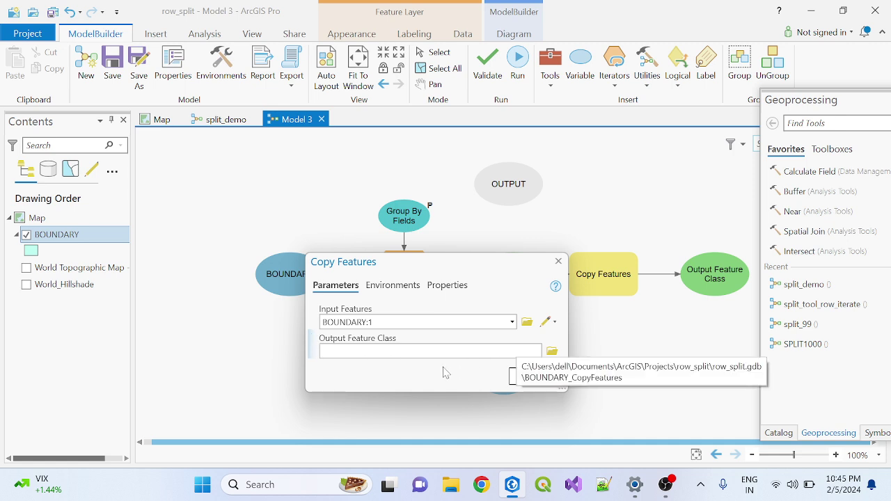
{"action": "type", "text": "%OUTPUT%\\Group%"}
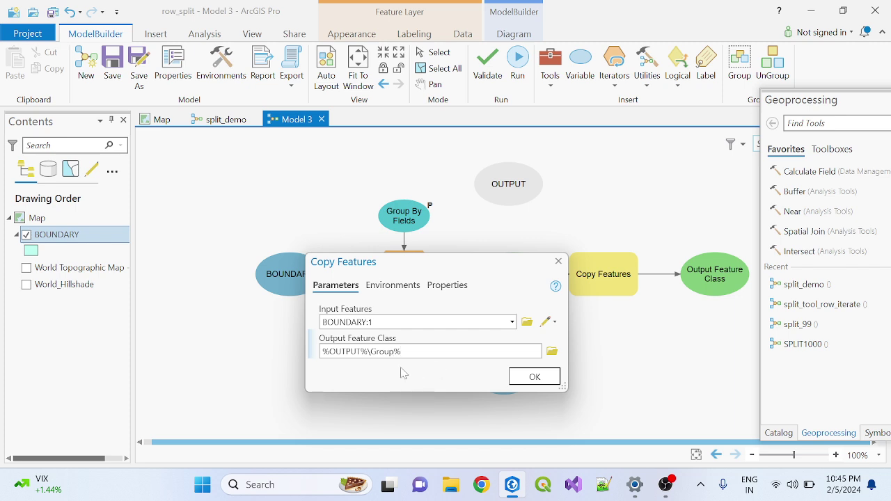
{"action": "left_click", "coordinate": [372, 352]}
{"action": "type", "text": "%"}
{"action": "scroll", "coordinate": [408, 410], "scroll_direction": "up", "scroll_amount": 1}
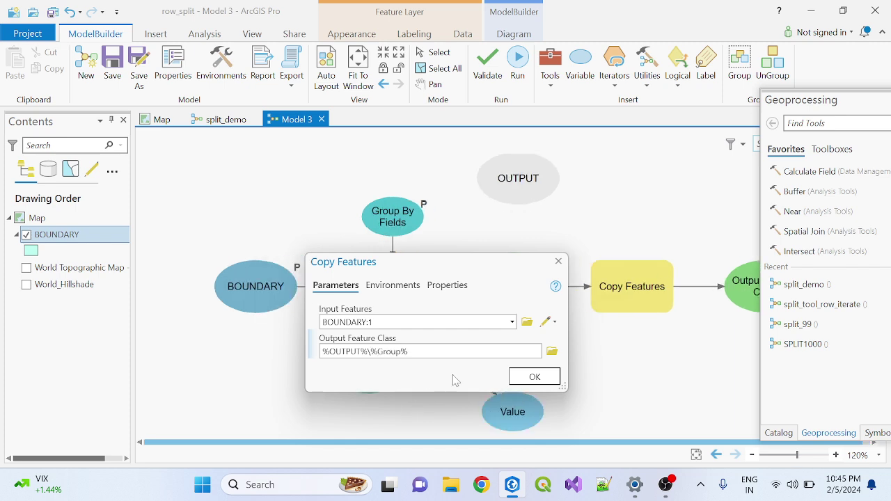
{"action": "key", "text": "BackSpace"}
{"action": "key", "text": "BackSpace"}
{"action": "key", "text": "BackSpace"}
{"action": "key", "text": "BackSpace"}
{"action": "key", "text": "BackSpace"}
{"action": "key", "text": "BackSpace"}
{"action": "key", "text": "BackSpace"}
{"action": "key", "text": "BackSpace"}
{"action": "key", "text": "BackSpace"}
{"action": "left_click", "coordinate": [555, 380]}
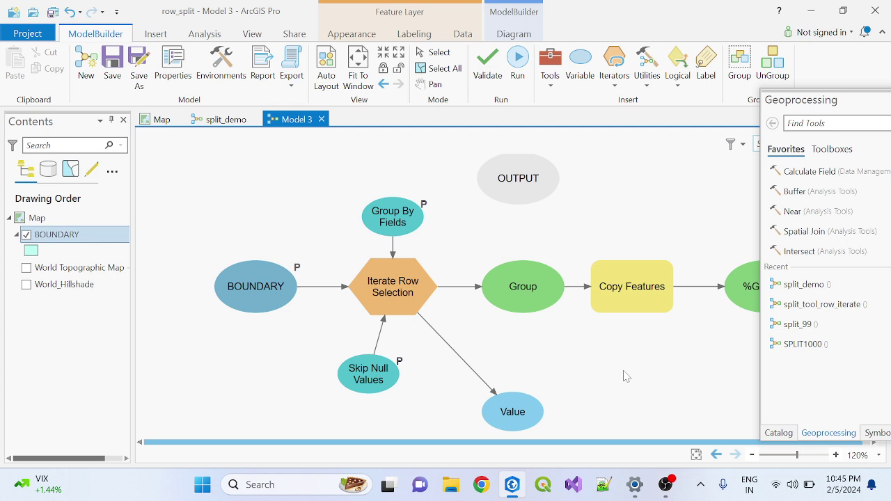
Mark the OUTPUT variable as a model parameter.
{"action": "scroll", "coordinate": [620, 374], "scroll_direction": "down", "scroll_amount": 3}
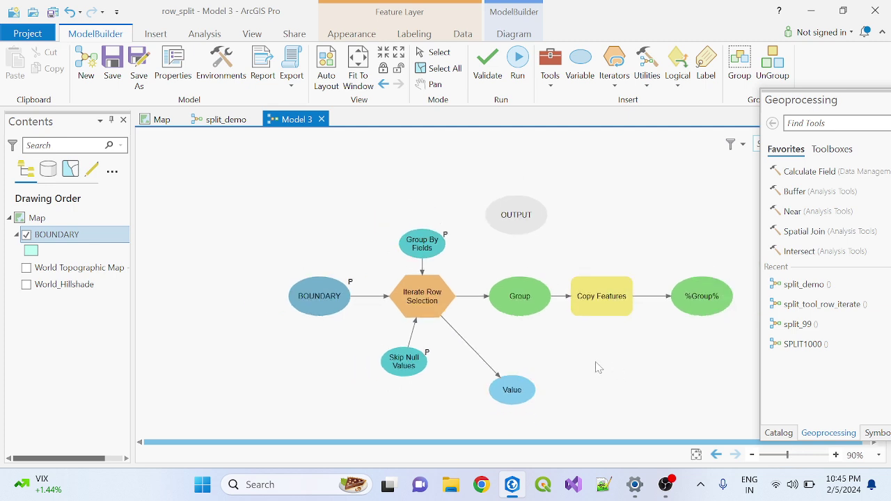
{"action": "right_click", "coordinate": [529, 224]}
{"action": "left_click", "coordinate": [569, 250]}
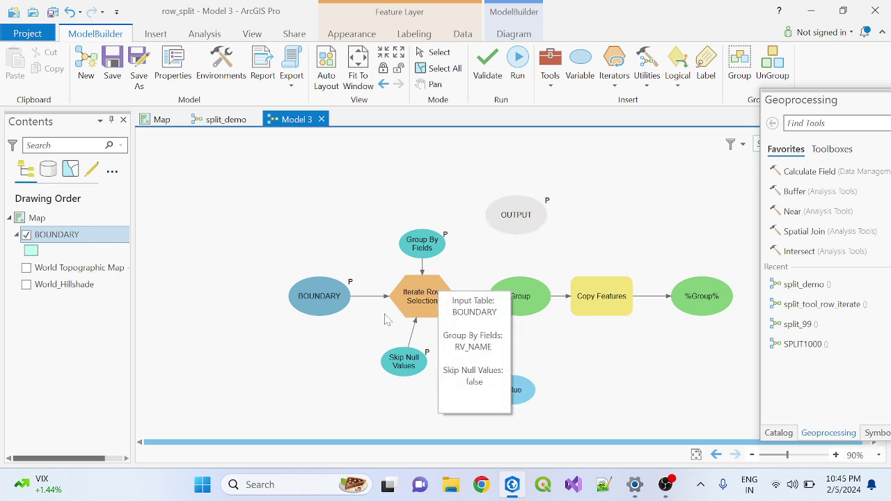
Rename the BOUNDARY input variable to INPUT.
{"action": "right_click", "coordinate": [329, 294]}
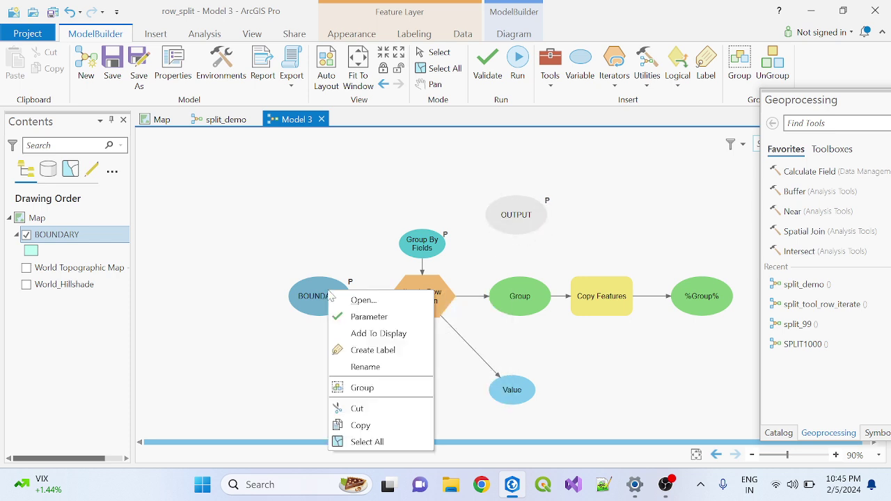
{"action": "left_click", "coordinate": [376, 367]}
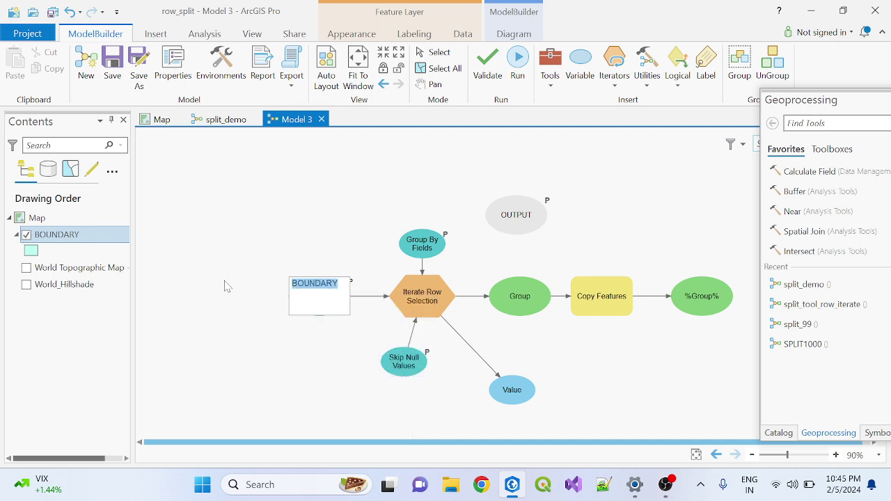
{"action": "type", "text": "i"}
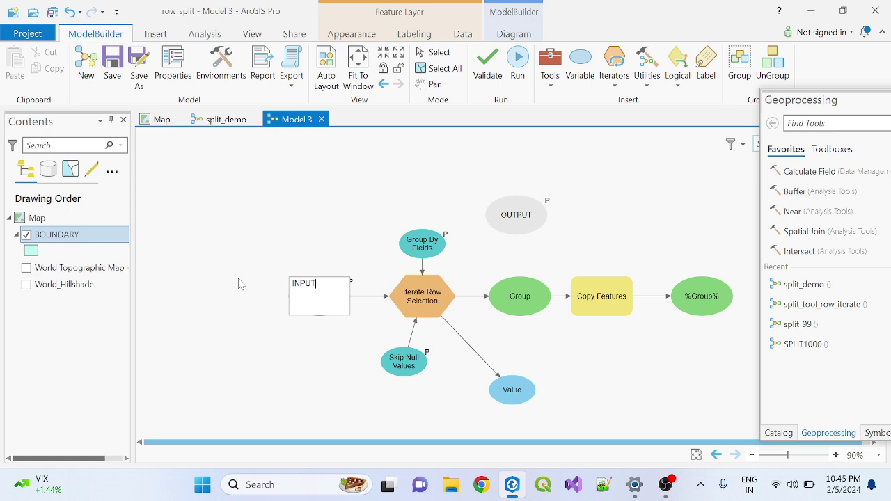
{"action": "left_click", "coordinate": [239, 283]}
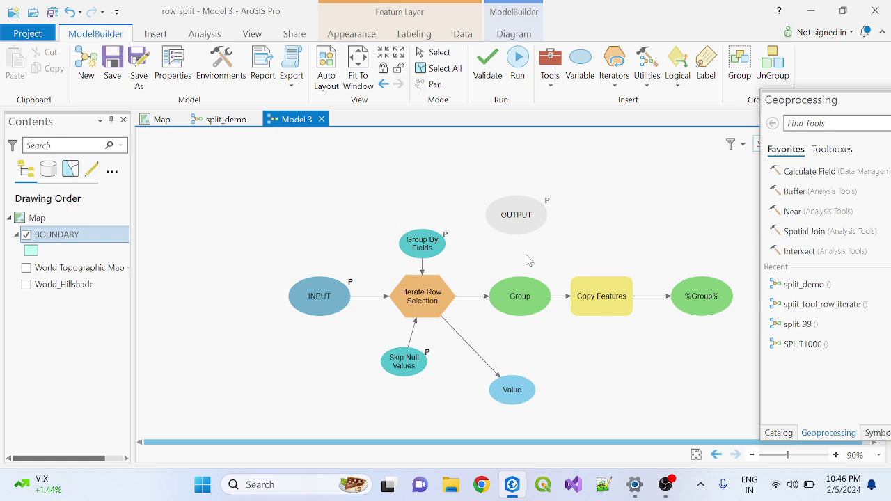
Save the model as SPLIT_DEMO100 in ANAND_MODEL_BUILDER.tbx inside D:\TOOLS_ANAND\model_builder, and validate it.
{"action": "left_click", "coordinate": [139, 67]}
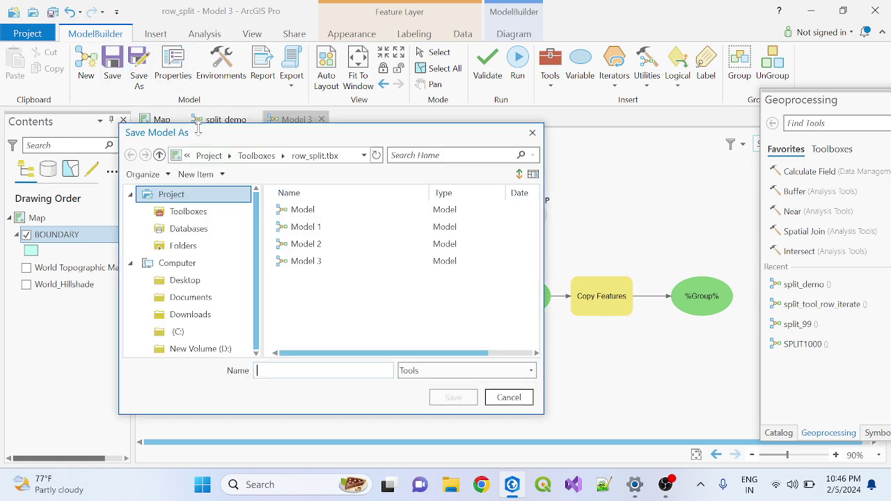
{"action": "left_click", "coordinate": [220, 352]}
{"action": "double_click", "coordinate": [309, 245]}
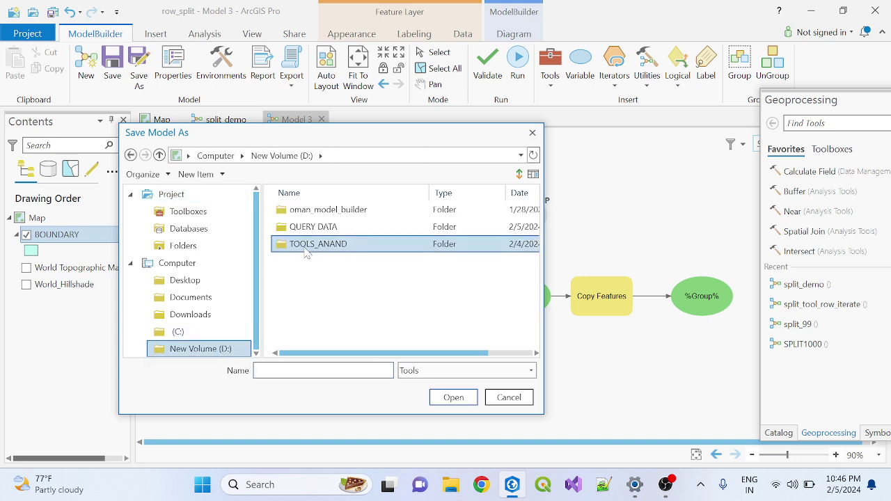
{"action": "double_click", "coordinate": [318, 210]}
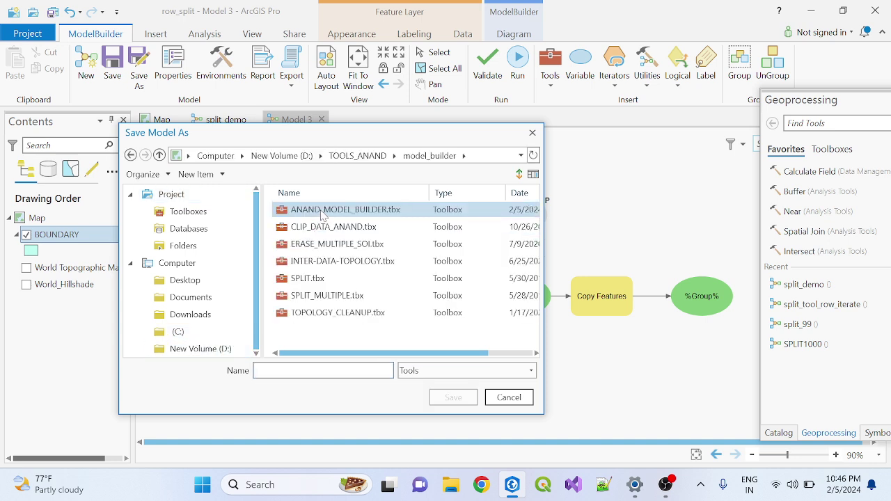
{"action": "double_click", "coordinate": [321, 210]}
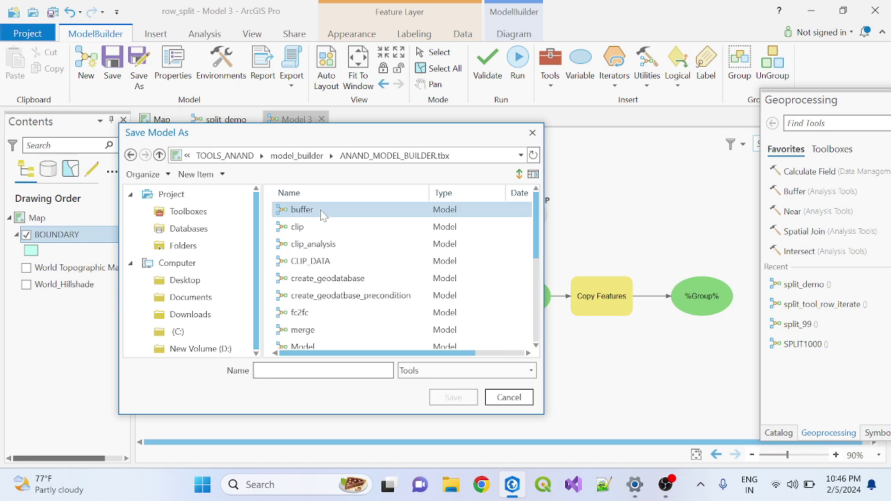
{"action": "left_click", "coordinate": [310, 371]}
{"action": "type", "text": "S"}
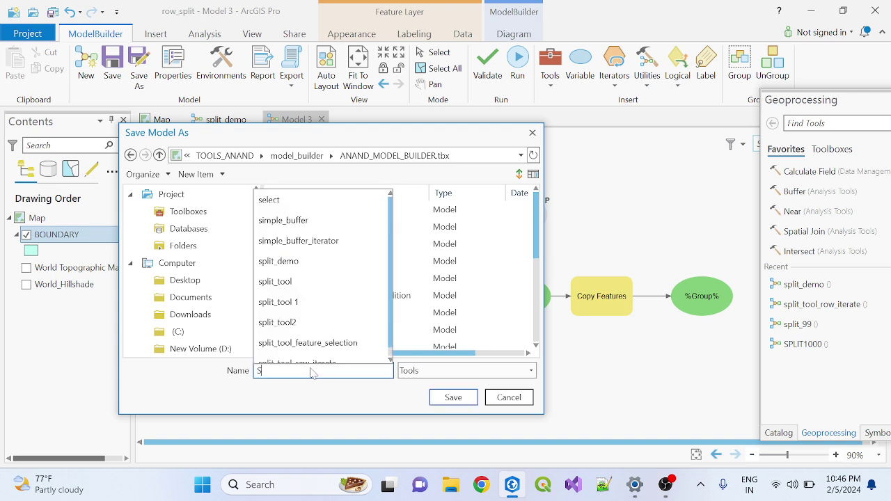
{"action": "type", "text": "PLIT"}
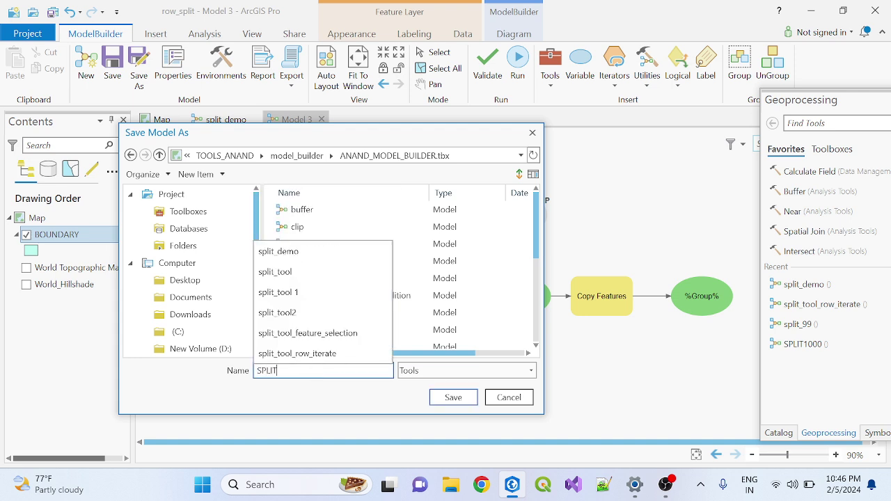
{"action": "type", "text": "_DEMO100"}
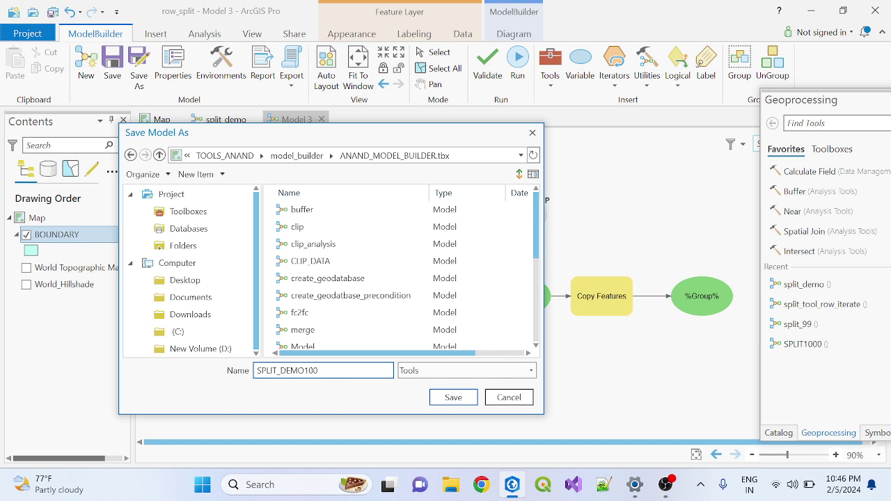
{"action": "left_click", "coordinate": [456, 397]}
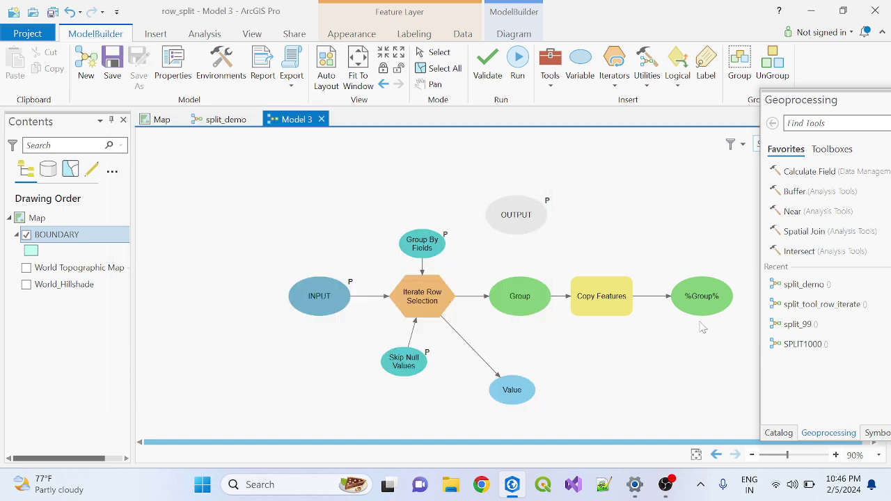
{"action": "left_click", "coordinate": [487, 70]}
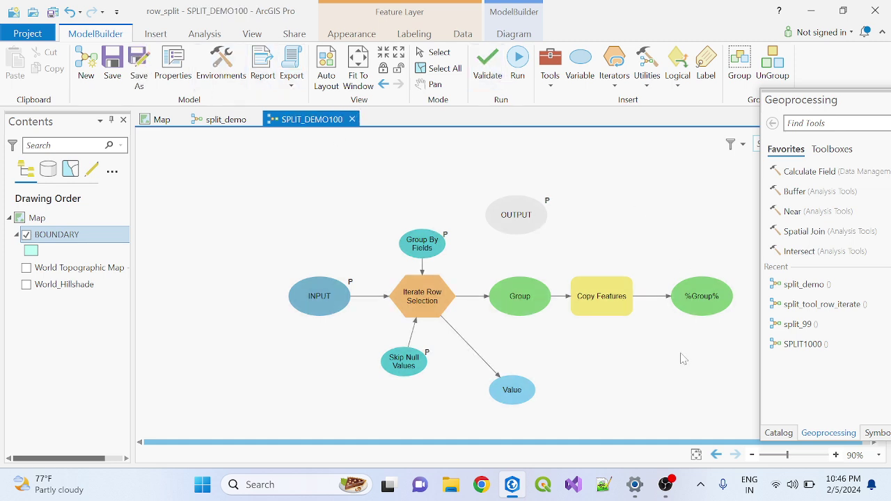
Refresh the ANAND_MODEL_BUILDER.tbx toolbox in the project catalog and locate the SPLIT_DEMO100 model in it.
{"action": "left_click", "coordinate": [779, 433]}
{"action": "left_click_drag", "start_coordinate": [786, 104], "coordinate": [702, 103]}
{"action": "scroll", "coordinate": [769, 257], "scroll_direction": "up", "scroll_amount": 3}
{"action": "scroll", "coordinate": [769, 258], "scroll_direction": "up", "scroll_amount": 5}
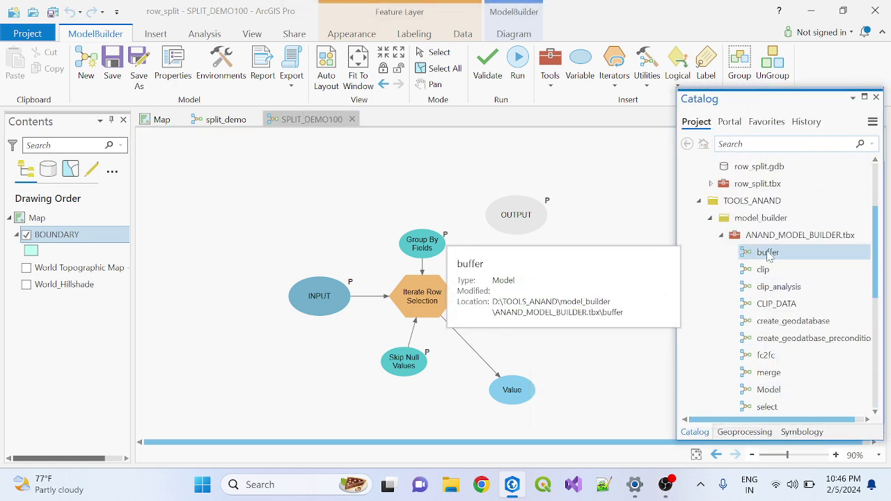
{"action": "right_click", "coordinate": [778, 236]}
{"action": "left_click", "coordinate": [814, 296]}
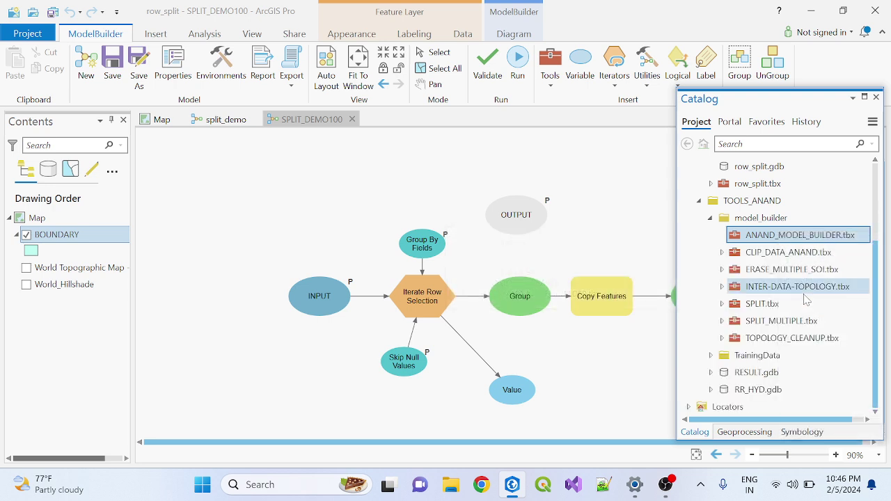
{"action": "scroll", "coordinate": [805, 319], "scroll_direction": "down", "scroll_amount": 1}
{"action": "scroll", "coordinate": [806, 318], "scroll_direction": "down", "scroll_amount": 2}
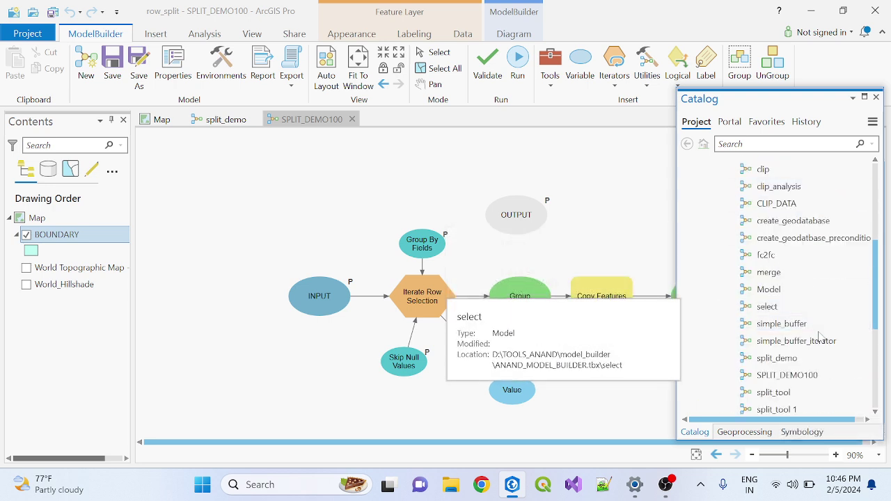
{"action": "scroll", "coordinate": [787, 327], "scroll_direction": "down", "scroll_amount": 1}
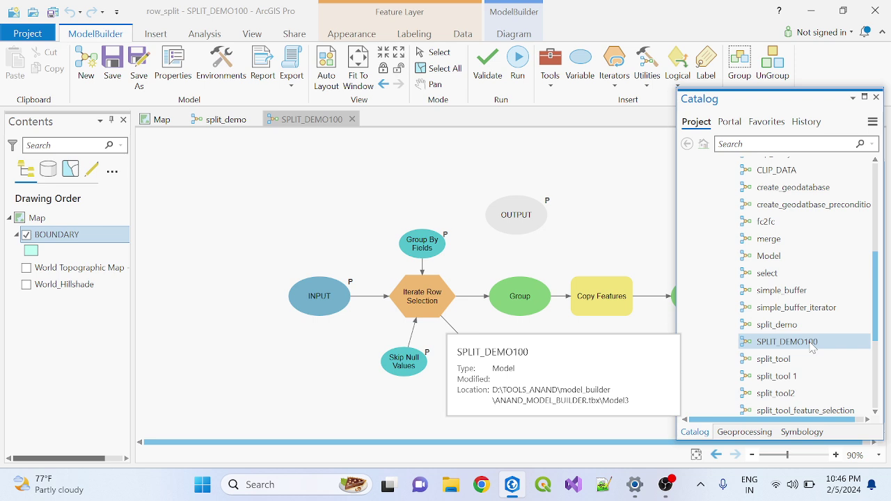
{"action": "right_click", "coordinate": [778, 348]}
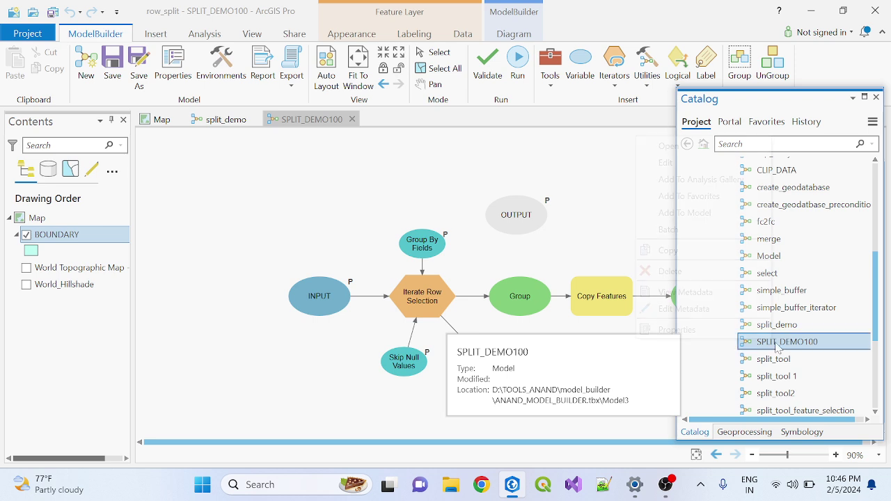
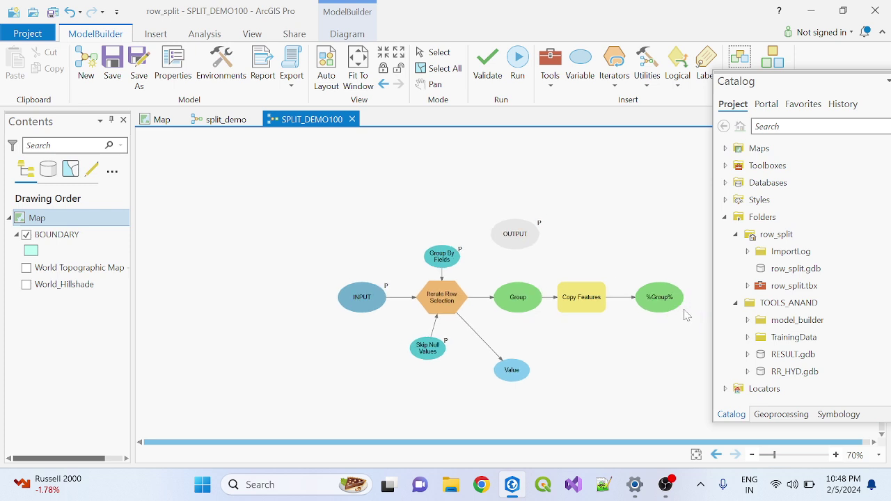
Change the output feature class of Copy Features to %OUTPUT%\%Value%.
{"action": "scroll", "coordinate": [686, 315], "scroll_direction": "up", "scroll_amount": 1}
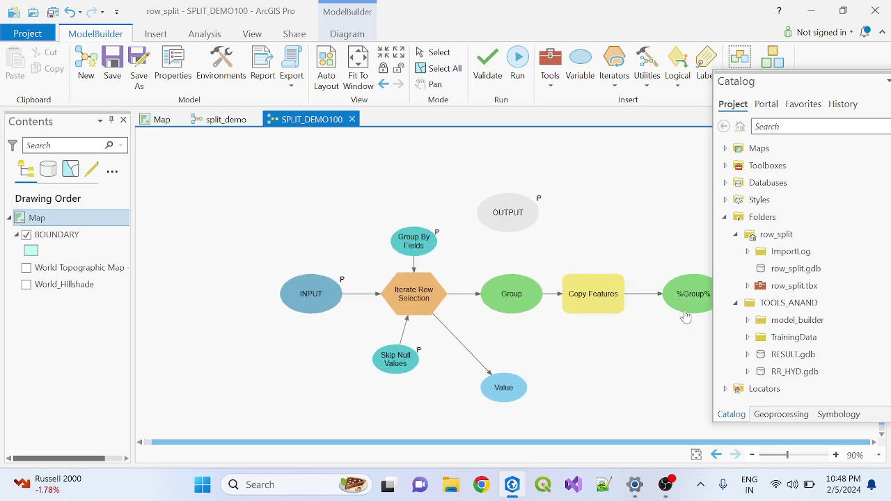
{"action": "right_click", "coordinate": [590, 298]}
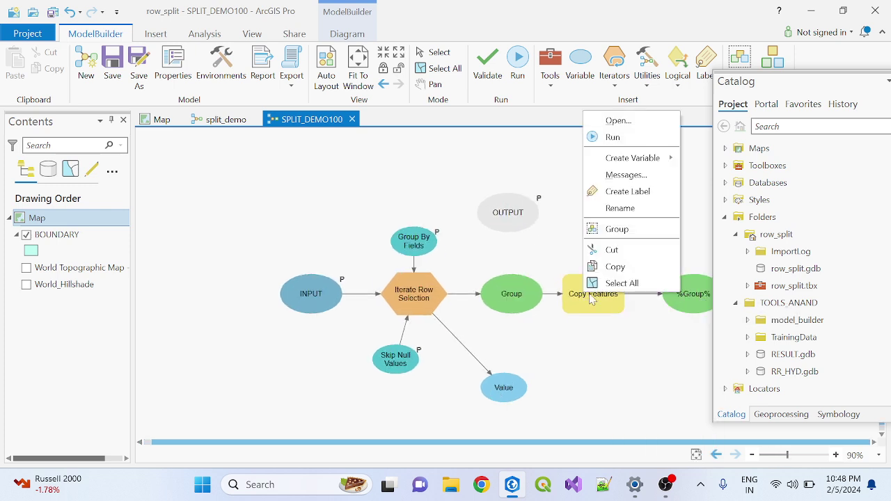
{"action": "left_click", "coordinate": [615, 122]}
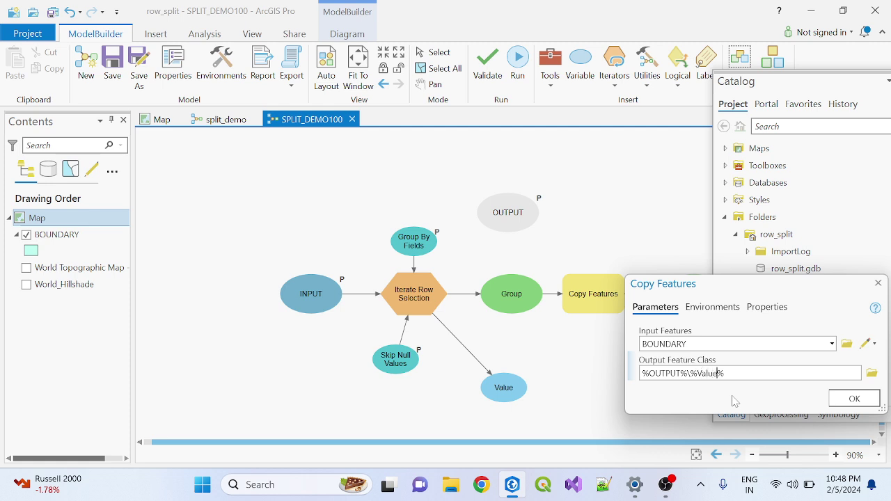
{"action": "left_click", "coordinate": [874, 399]}
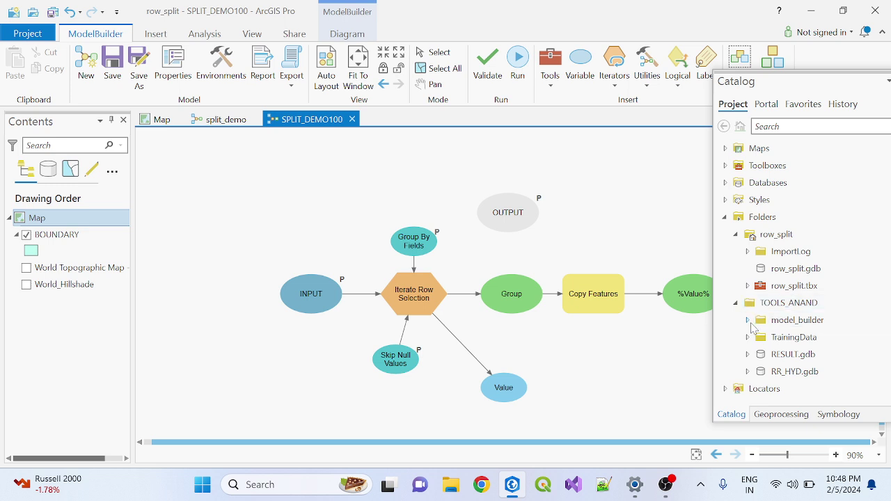
Refresh ANAND_MODEL_BUILDER.tbx in the model_builder folder and open its SPLIT_DEMO100 model as a geoprocessing tool.
{"action": "left_click", "coordinate": [746, 322]}
{"action": "right_click", "coordinate": [790, 320]}
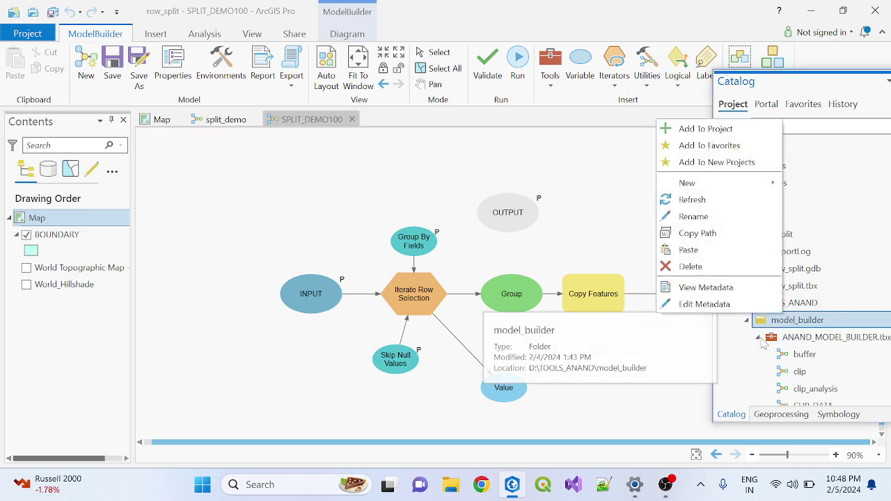
{"action": "key", "text": "Escape"}
{"action": "right_click", "coordinate": [787, 339]}
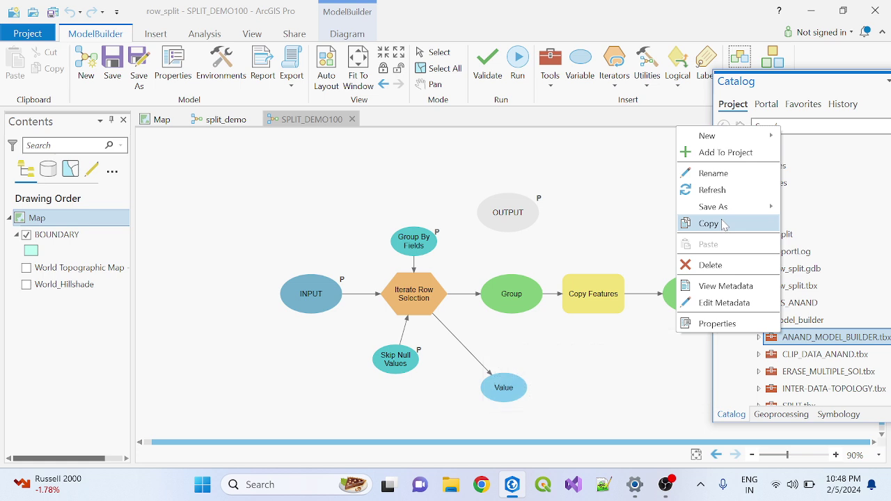
{"action": "left_click", "coordinate": [711, 190]}
{"action": "left_click", "coordinate": [758, 337]}
{"action": "scroll", "coordinate": [789, 353], "scroll_direction": "down", "scroll_amount": 4}
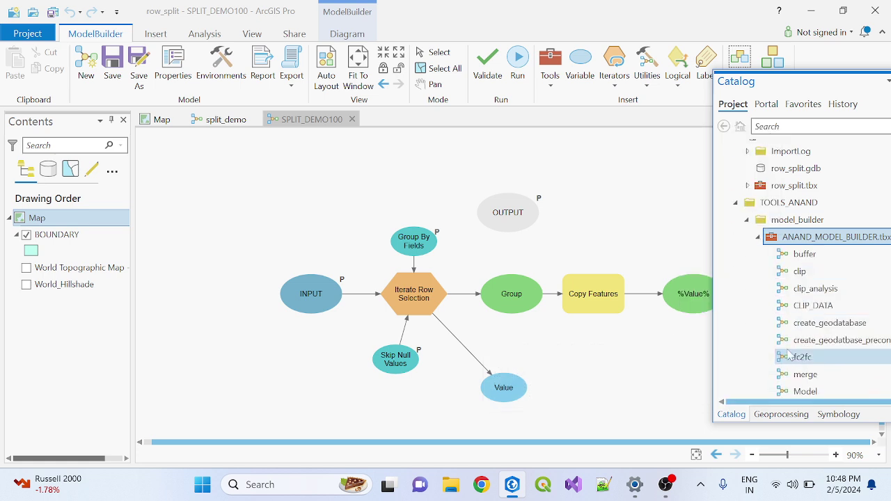
{"action": "scroll", "coordinate": [789, 353], "scroll_direction": "down", "scroll_amount": 2}
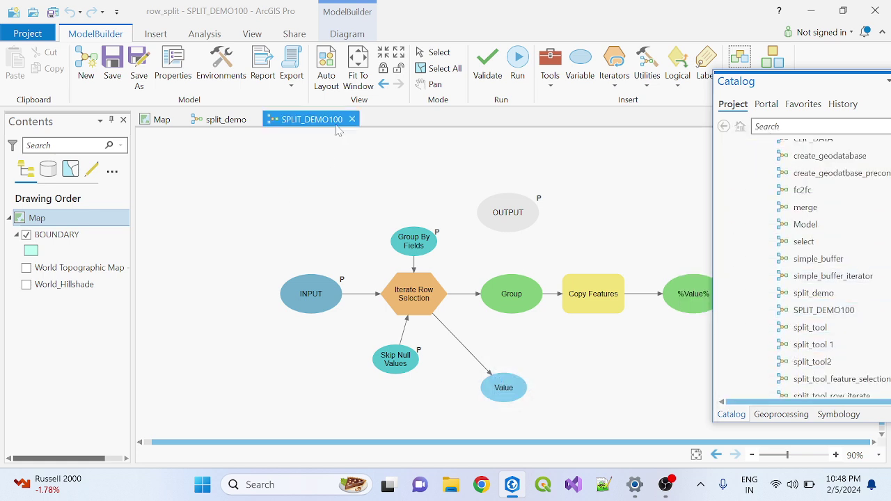
{"action": "right_click", "coordinate": [801, 310]}
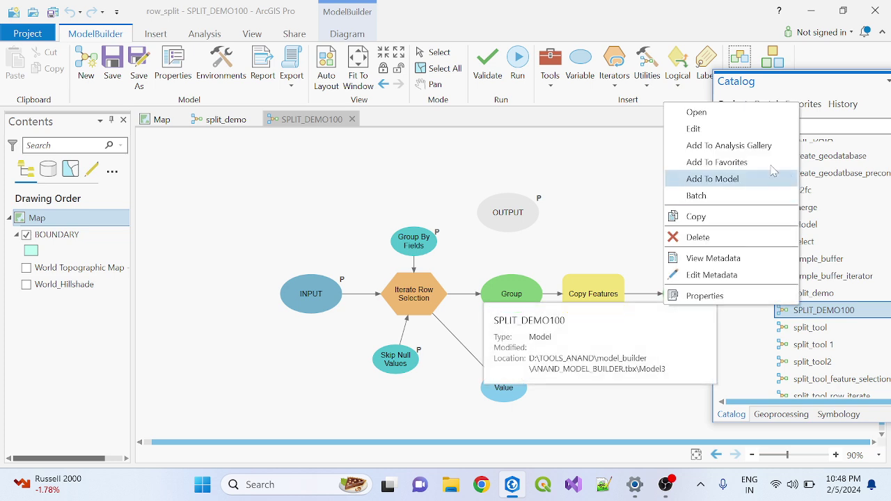
{"action": "left_click", "coordinate": [736, 114]}
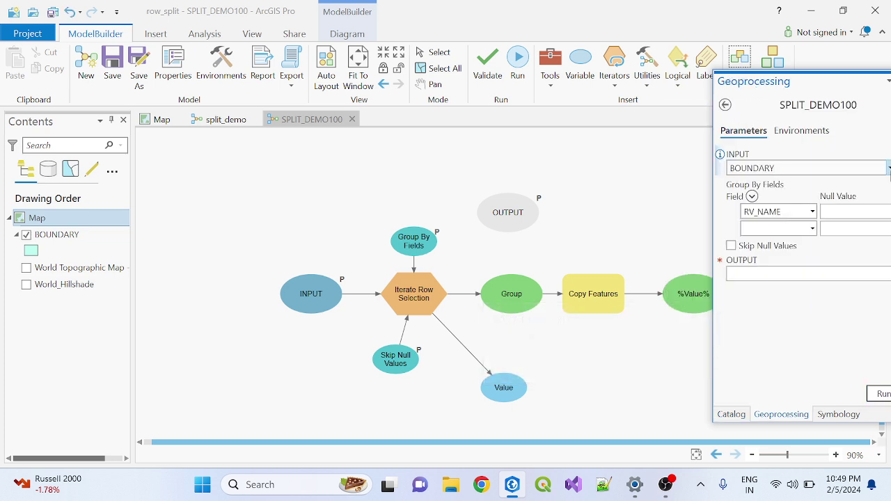
Set the tool's group-by field to SUBDIVISIO and enable skipping of null values.
{"action": "left_click_drag", "start_coordinate": [798, 82], "coordinate": [765, 74]}
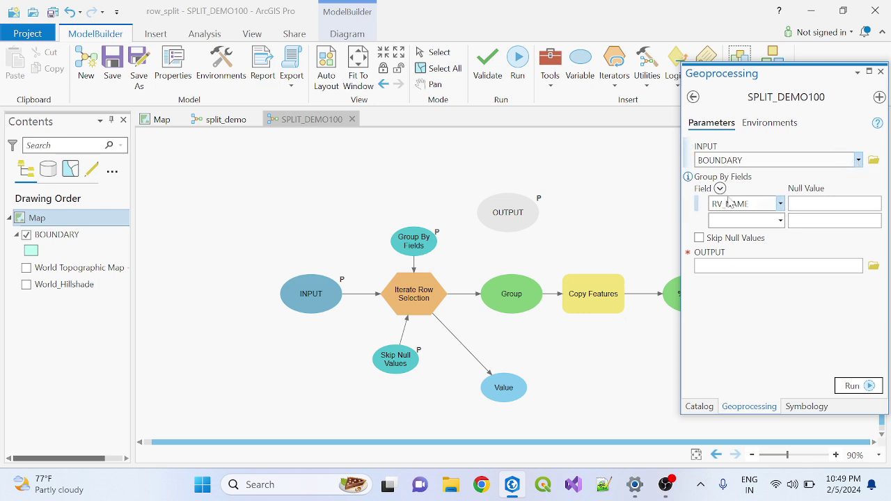
{"action": "left_click", "coordinate": [780, 204]}
{"action": "left_click", "coordinate": [738, 237]}
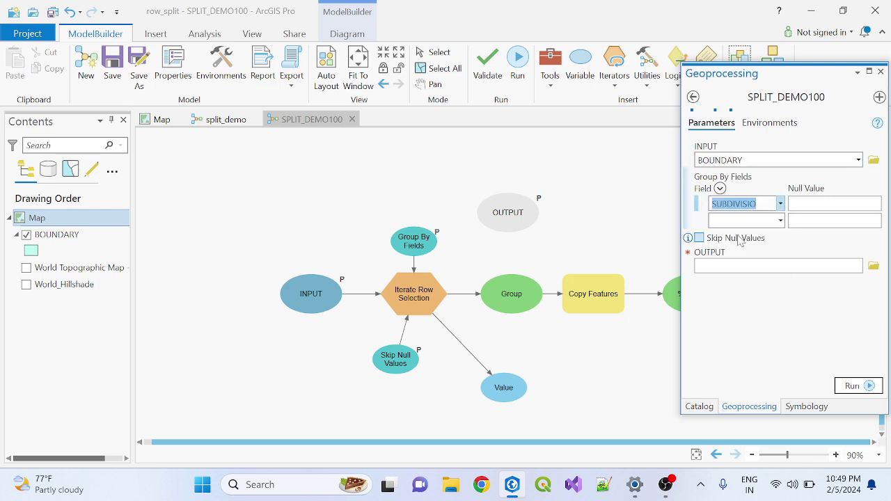
{"action": "left_click", "coordinate": [699, 238]}
Choose row_split.gdb as the OUTPUT workspace and run the SPLIT_DEMO100 tool.
{"action": "left_click", "coordinate": [873, 266]}
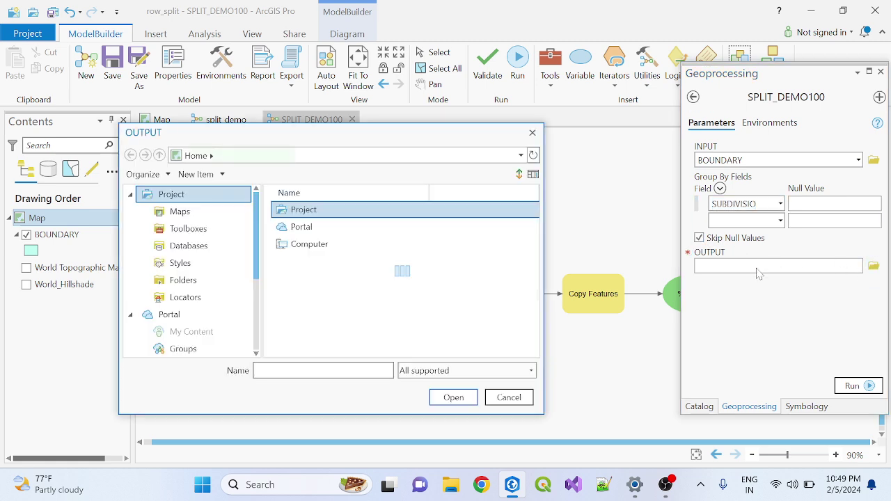
{"action": "left_click", "coordinate": [309, 227]}
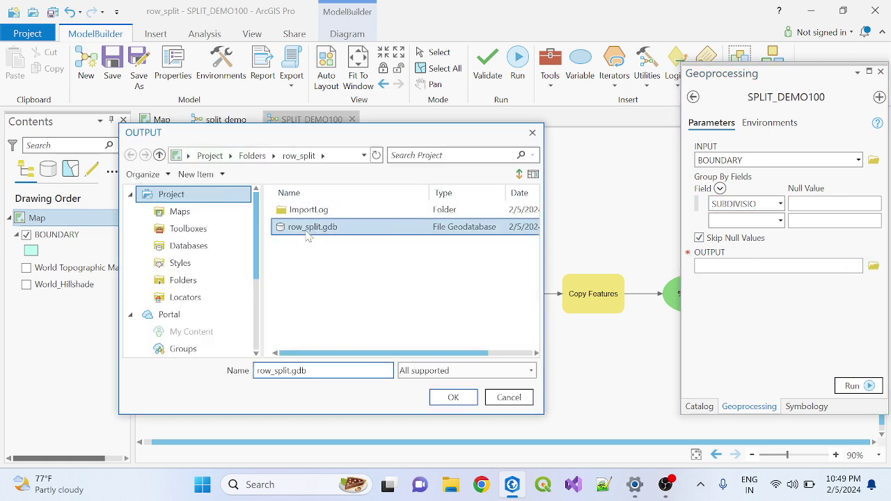
{"action": "left_click", "coordinate": [453, 397]}
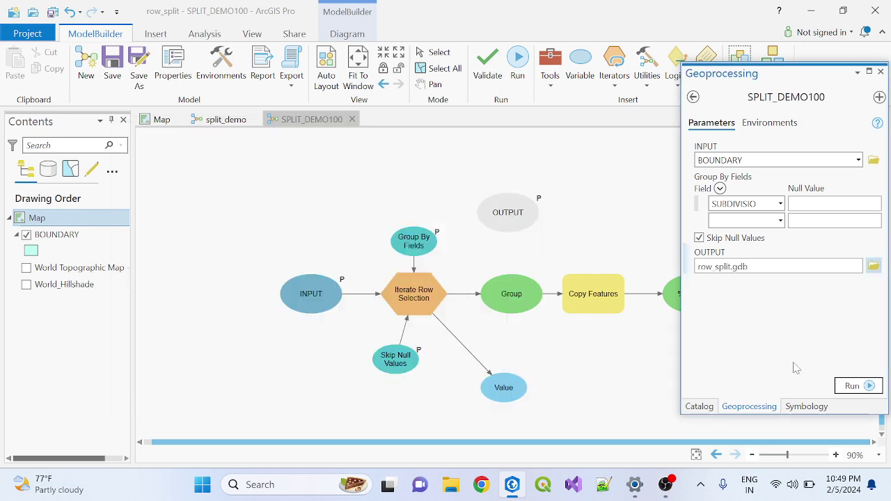
{"action": "left_click", "coordinate": [845, 386]}
{"action": "mouse_move", "coordinate": [841, 390]}
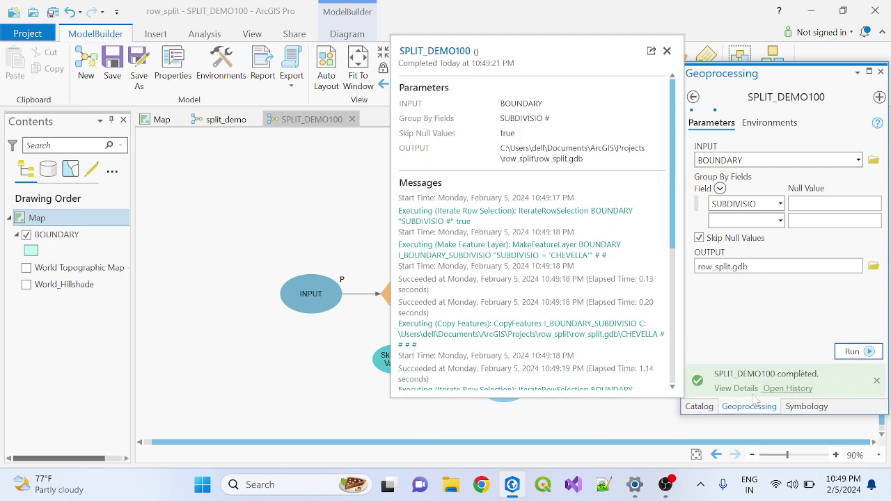
Refresh row_split.gdb in the row_split project folder to list the tool's output feature classes.
{"action": "left_click", "coordinate": [699, 406]}
{"action": "scroll", "coordinate": [766, 272], "scroll_direction": "up", "scroll_amount": 6}
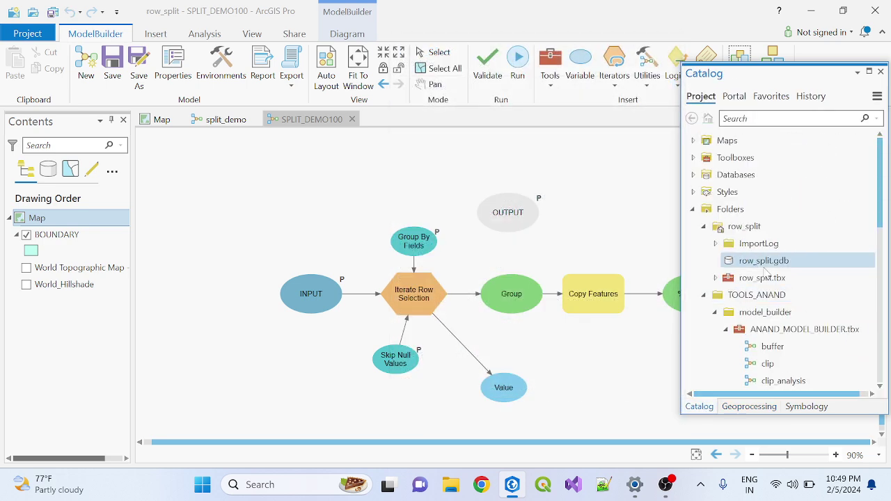
{"action": "scroll", "coordinate": [765, 268], "scroll_direction": "down", "scroll_amount": 1}
{"action": "right_click", "coordinate": [756, 244]}
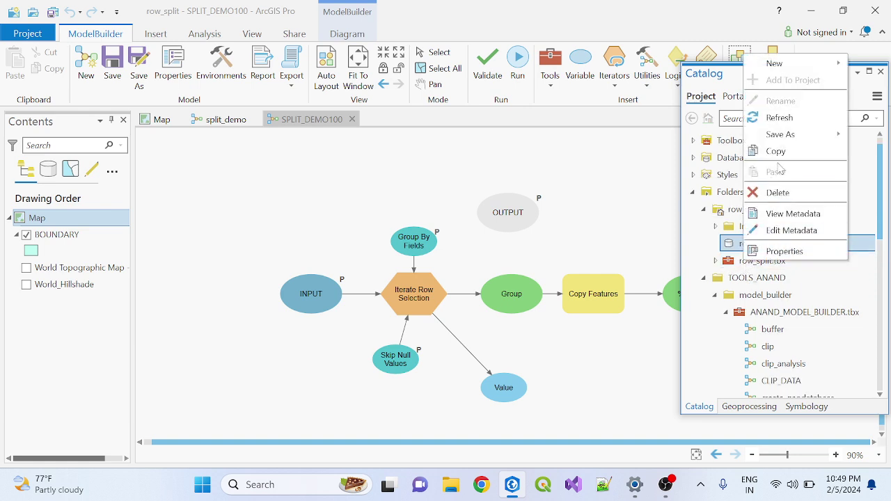
{"action": "left_click", "coordinate": [780, 117]}
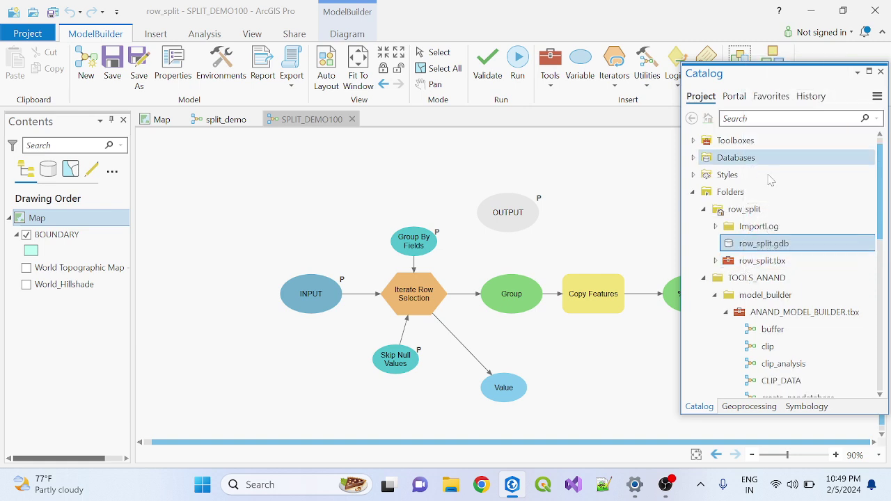
{"action": "right_click", "coordinate": [732, 249]}
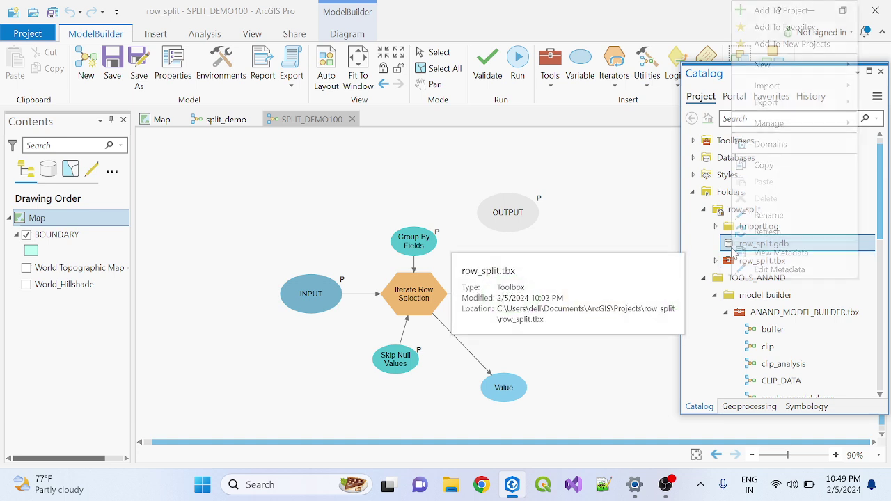
{"action": "left_click", "coordinate": [748, 230]}
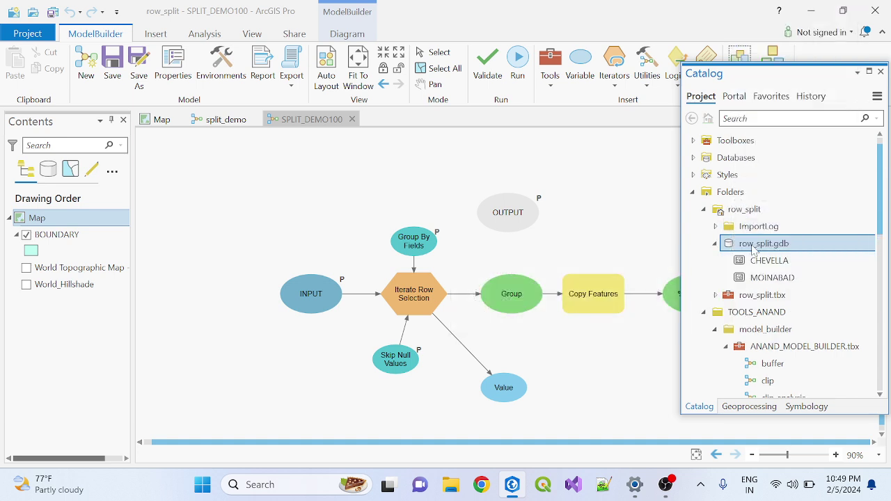
Add the CHEVELLA and MOINABAD feature classes from row_split.gdb to the map.
{"action": "left_click", "coordinate": [169, 123]}
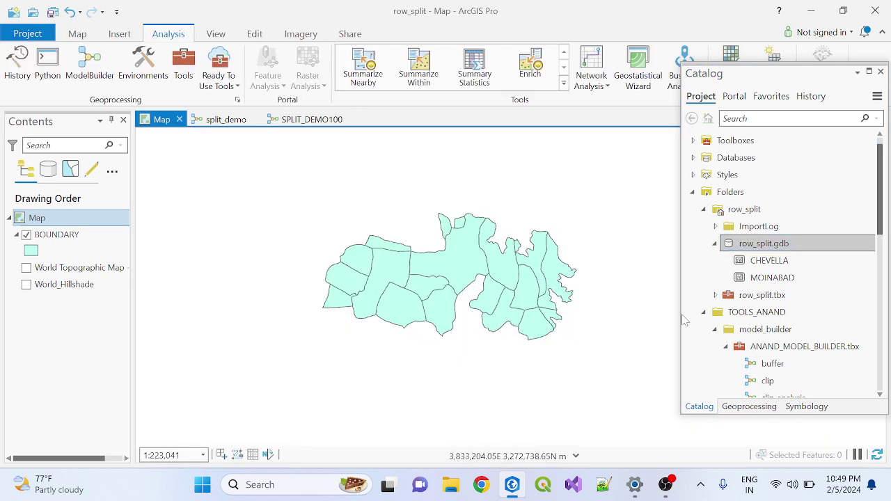
{"action": "left_click_drag", "start_coordinate": [769, 260], "coordinate": [595, 213]}
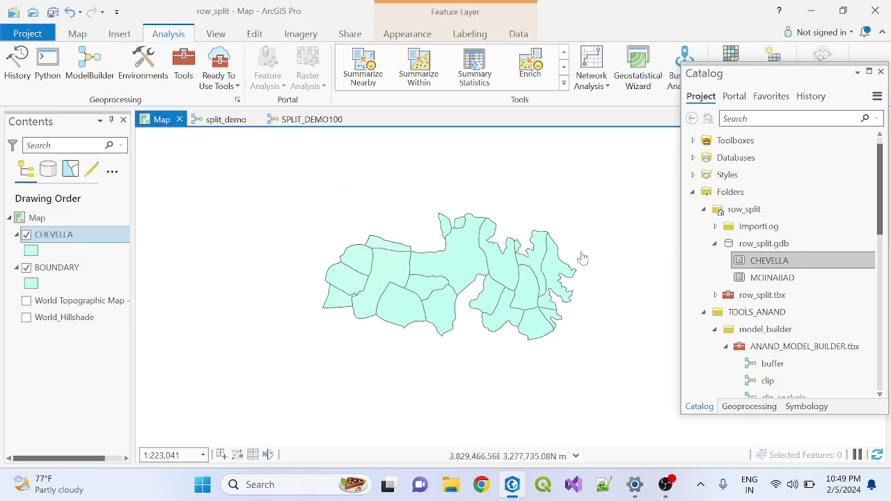
{"action": "left_click_drag", "start_coordinate": [772, 277], "coordinate": [567, 183]}
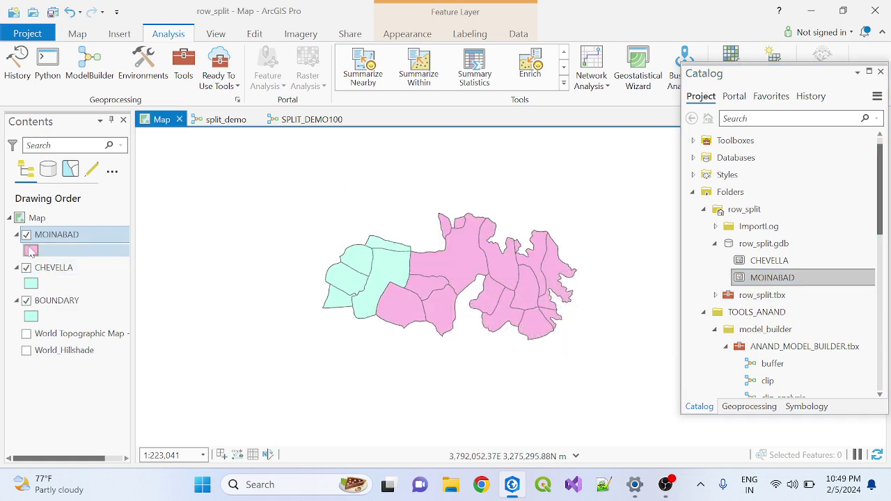
Hide the MOINABAD and BOUNDARY layers and apply the Cultural polygon symbol to CHEVELLA.
{"action": "left_click", "coordinate": [26, 234]}
{"action": "left_click", "coordinate": [27, 301]}
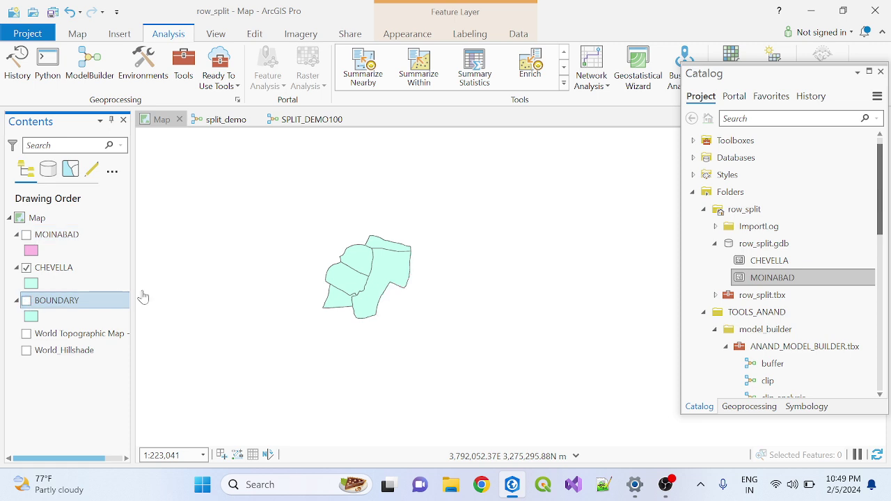
{"action": "left_click", "coordinate": [35, 284]}
{"action": "left_click", "coordinate": [29, 285]}
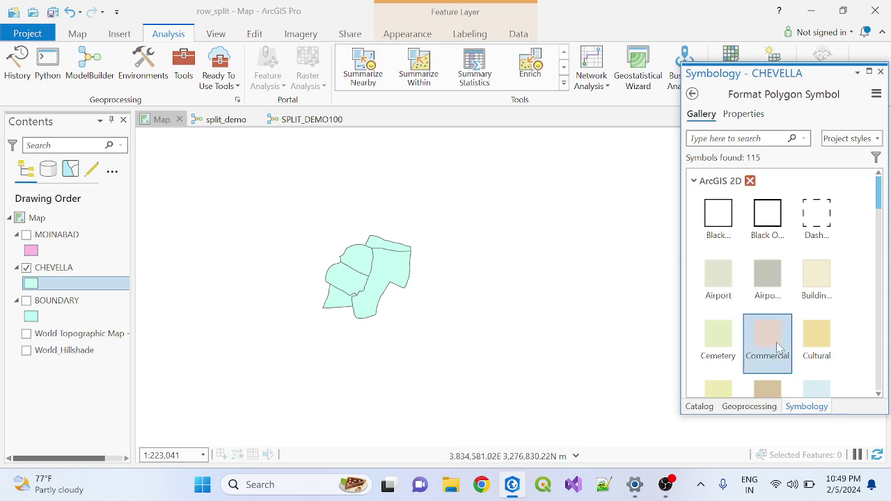
{"action": "left_click", "coordinate": [824, 343]}
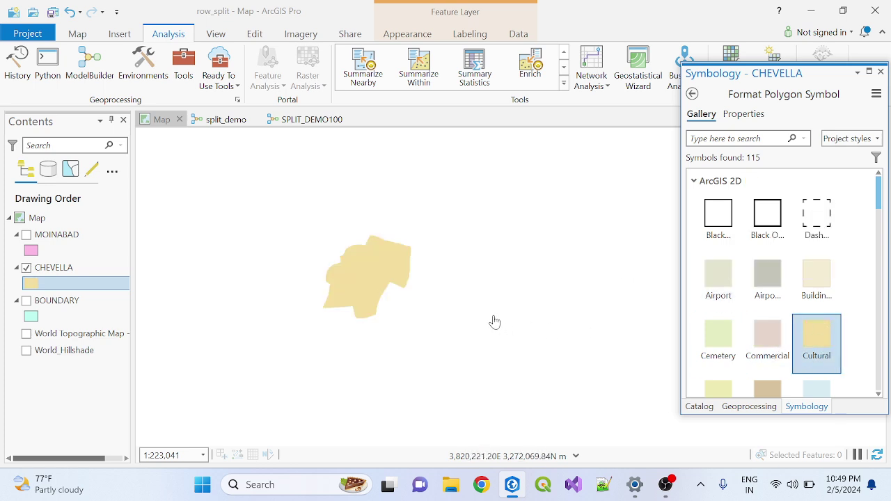
Give the BOUNDARY layer the dashed black outline symbol and close the symbology settings.
{"action": "left_click", "coordinate": [32, 316]}
{"action": "left_click", "coordinate": [820, 221]}
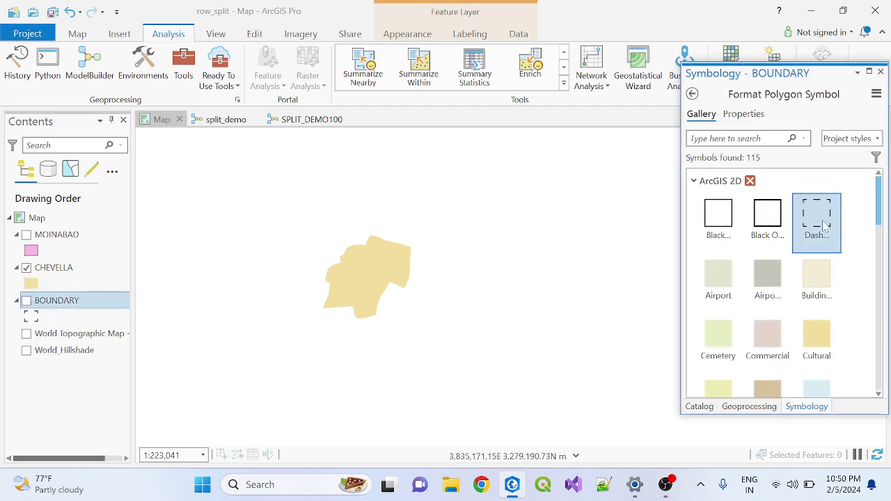
{"action": "left_click", "coordinate": [881, 73]}
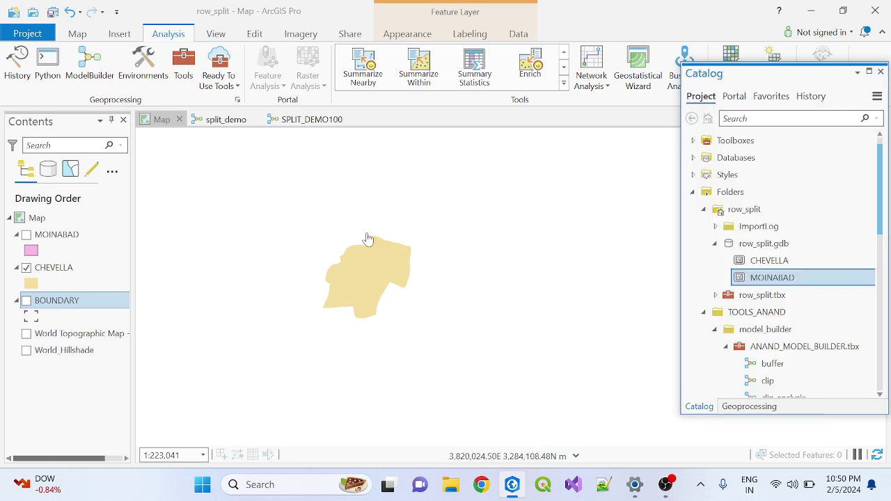
Show the BOUNDARY and MOINABAD layers again, and switch CHEVELLA off and on to compare the split areas with the original boundary.
{"action": "scroll", "coordinate": [405, 310], "scroll_direction": "down", "scroll_amount": 3}
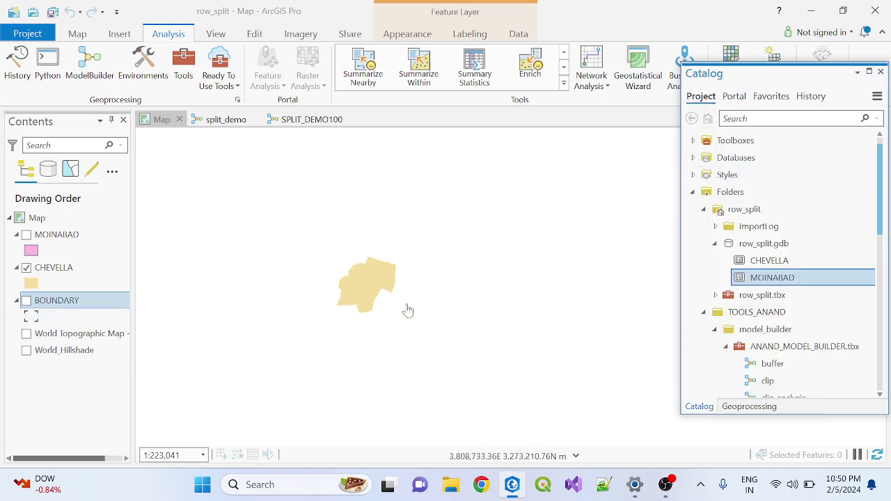
{"action": "left_click", "coordinate": [27, 301]}
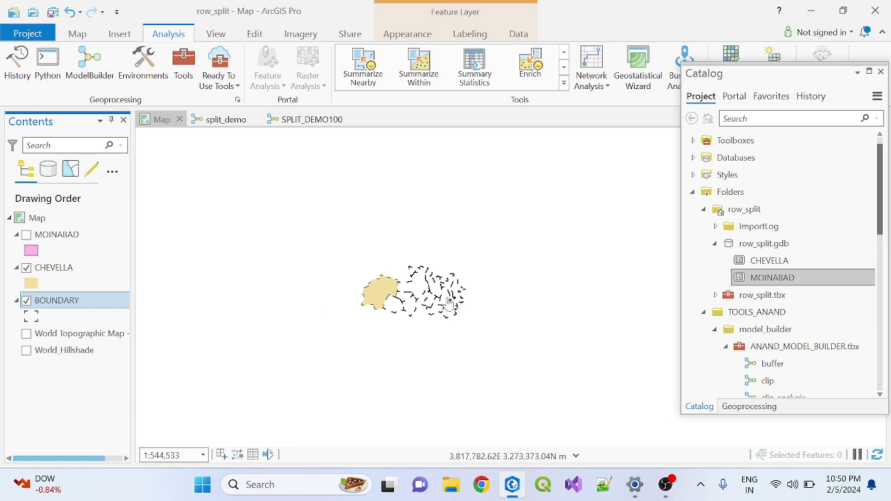
{"action": "scroll", "coordinate": [446, 300], "scroll_direction": "up", "scroll_amount": 3}
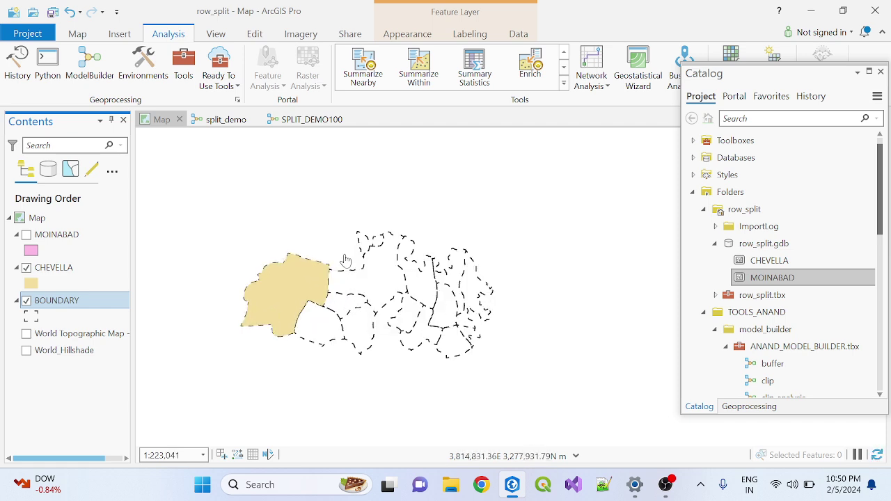
{"action": "scroll", "coordinate": [279, 288], "scroll_direction": "up", "scroll_amount": 2}
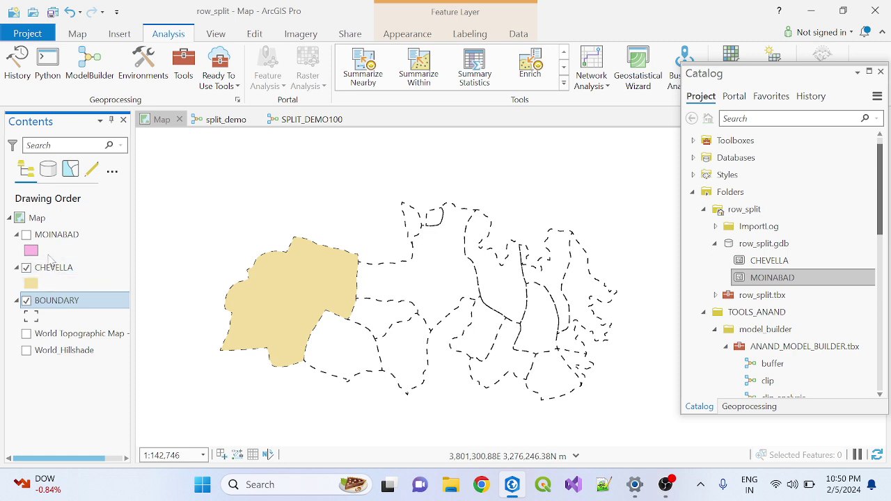
{"action": "left_click", "coordinate": [26, 235]}
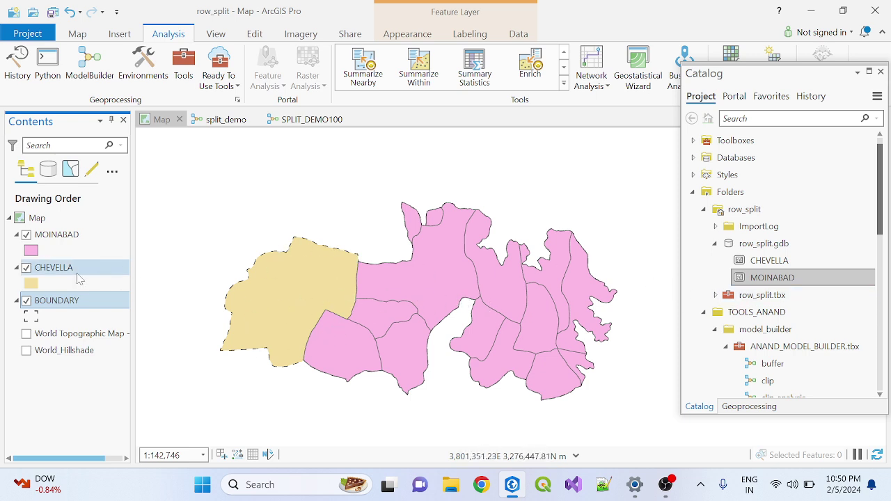
{"action": "left_click", "coordinate": [26, 268]}
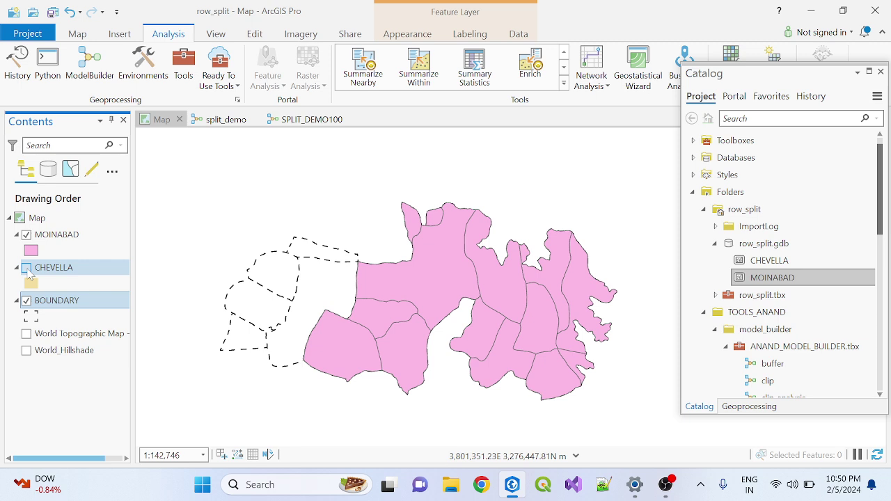
{"action": "left_click", "coordinate": [27, 269]}
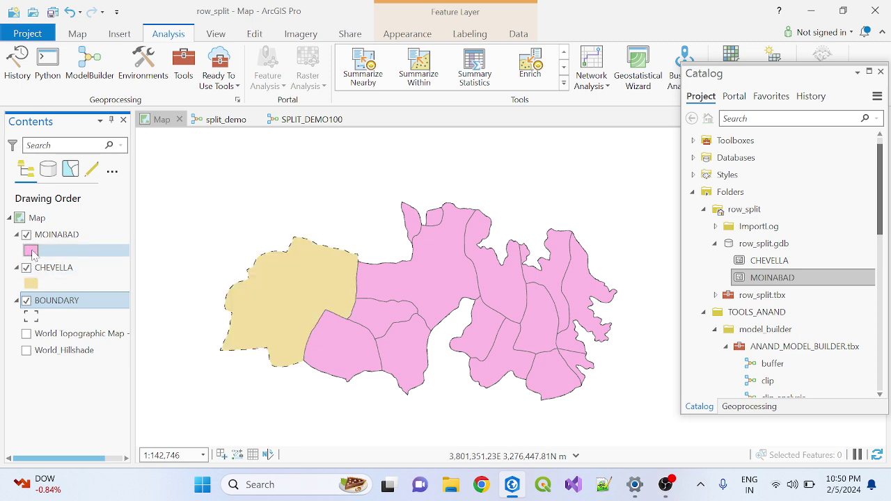
Change the CHEVELLA layer's symbol to the first black outline in the ArcGIS 2D gallery.
{"action": "left_click", "coordinate": [35, 284]}
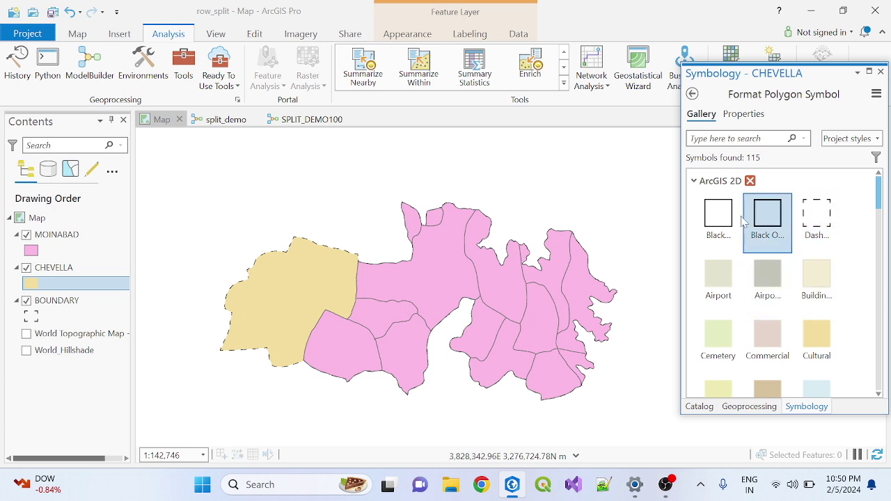
{"action": "left_click", "coordinate": [718, 221]}
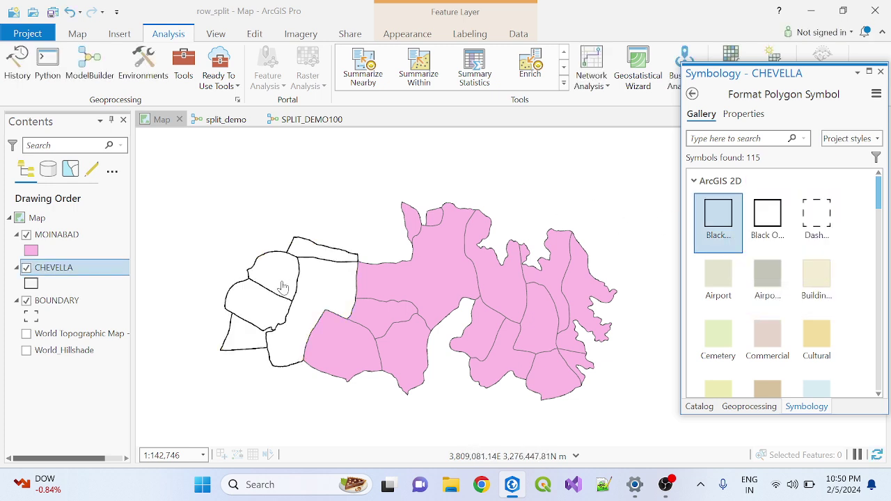
{"action": "left_click", "coordinate": [34, 304]}
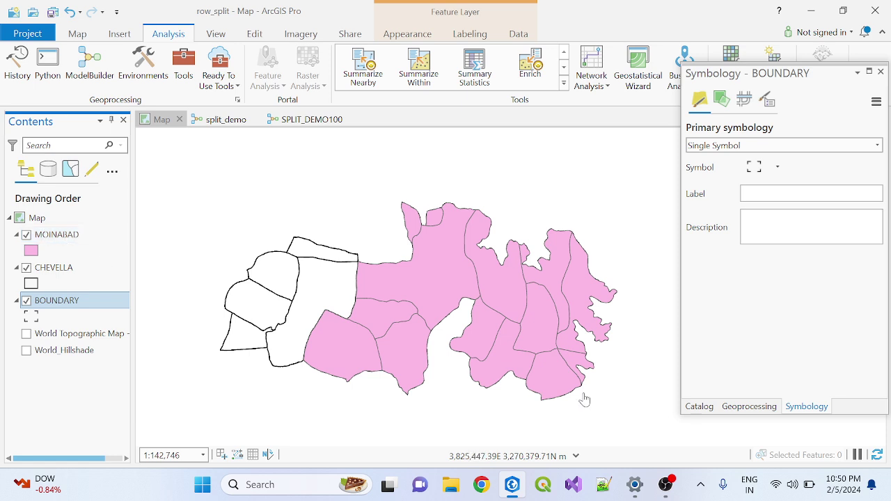
{"action": "scroll", "coordinate": [451, 333], "scroll_direction": "down", "scroll_amount": 2}
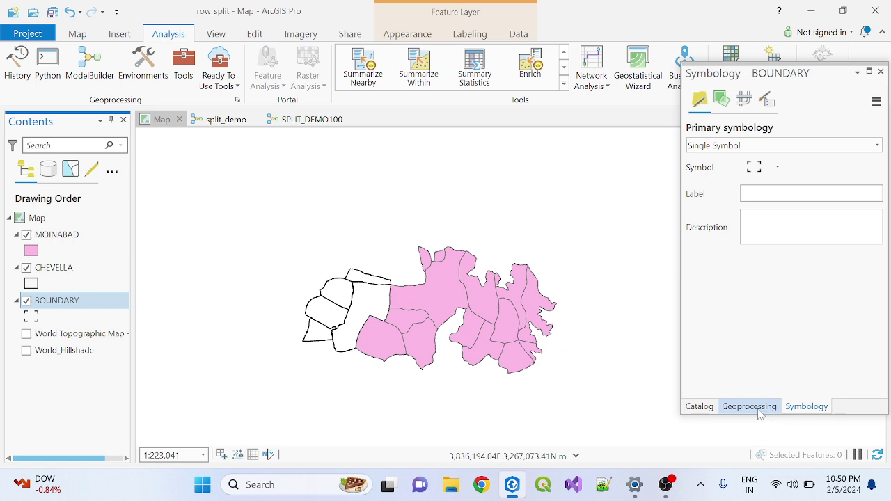
Delete the CHEVELLA and MOINABAD feature classes from row_split.gdb.
{"action": "left_click", "coordinate": [698, 407]}
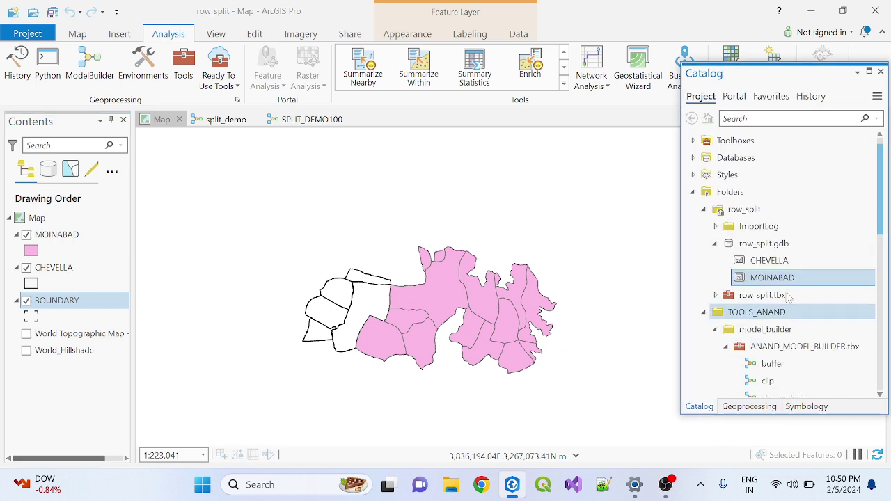
{"action": "left_click", "coordinate": [768, 263], "text": "ctrl"}
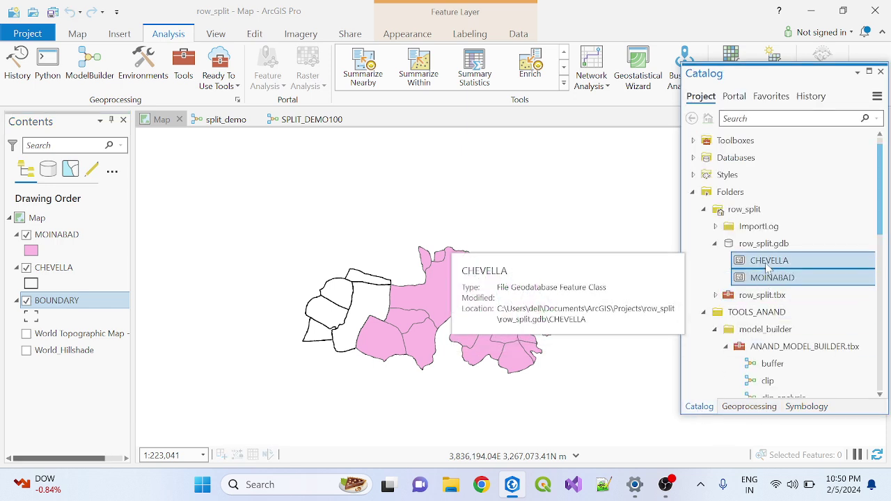
{"action": "right_click", "coordinate": [766, 265]}
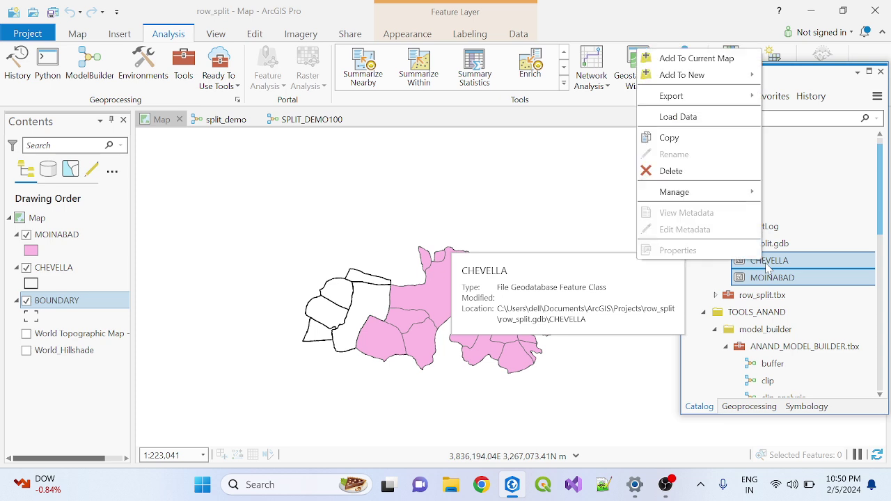
{"action": "left_click", "coordinate": [689, 171]}
{"action": "left_click", "coordinate": [804, 273]}
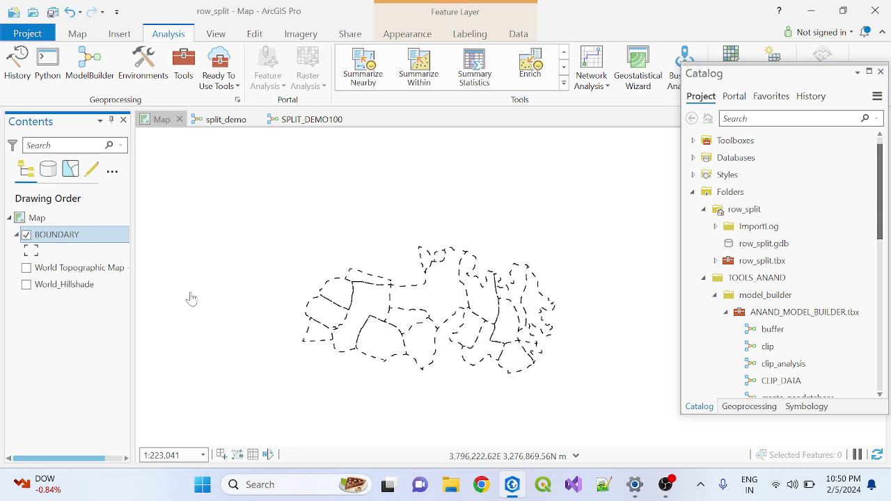
Open the SPLIT_DEMO100 model from ANAND_MODEL_BUILDER.tbx as a tool, with BOUNDARY as input and RV_NAME as the group-by field.
{"action": "scroll", "coordinate": [823, 354], "scroll_direction": "down", "scroll_amount": 7}
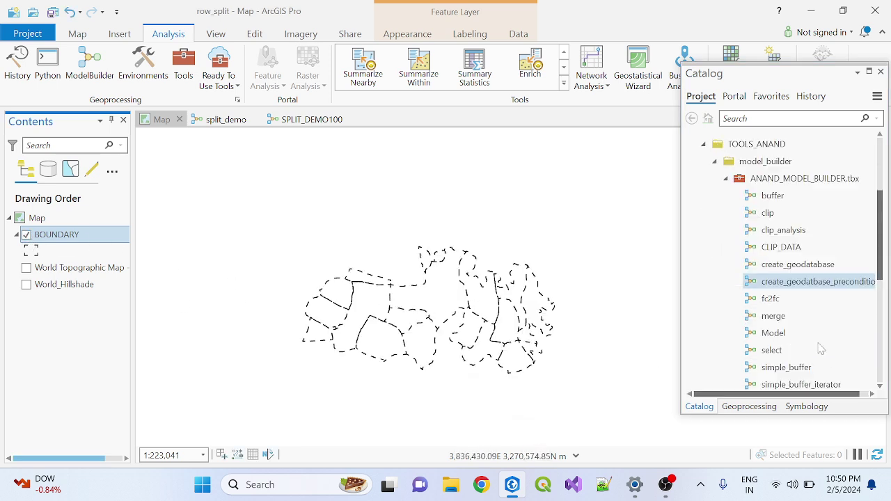
{"action": "scroll", "coordinate": [818, 352], "scroll_direction": "up", "scroll_amount": 4}
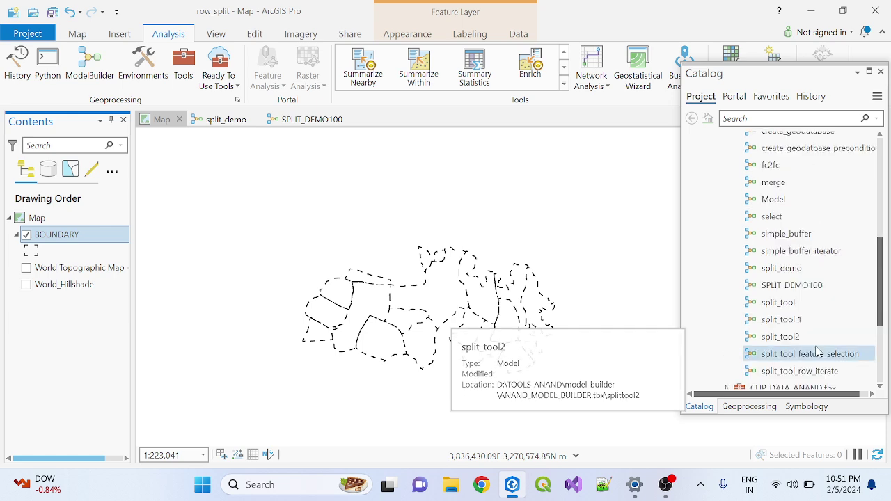
{"action": "scroll", "coordinate": [815, 338], "scroll_direction": "down", "scroll_amount": 4}
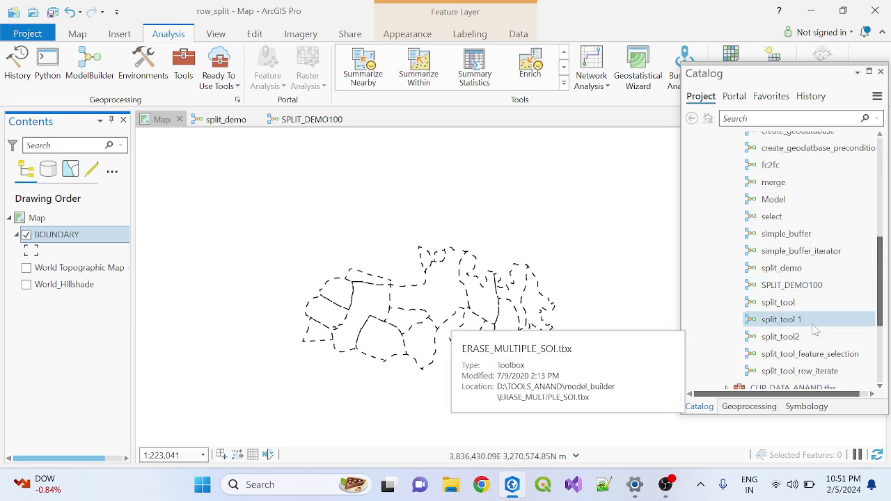
{"action": "right_click", "coordinate": [769, 282]}
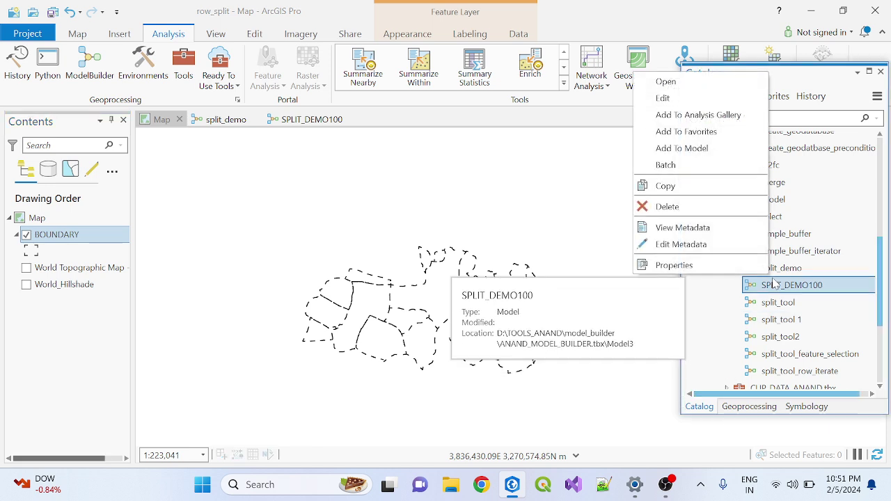
{"action": "left_click", "coordinate": [667, 82]}
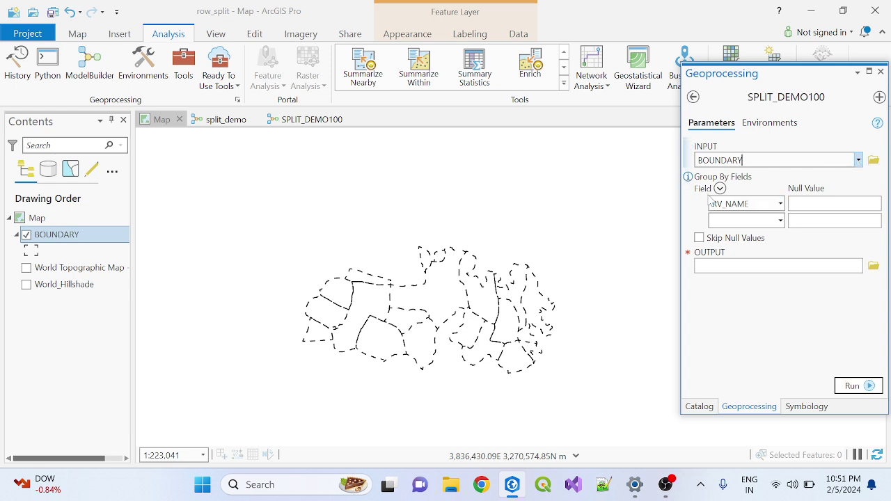
{"action": "left_click", "coordinate": [780, 203]}
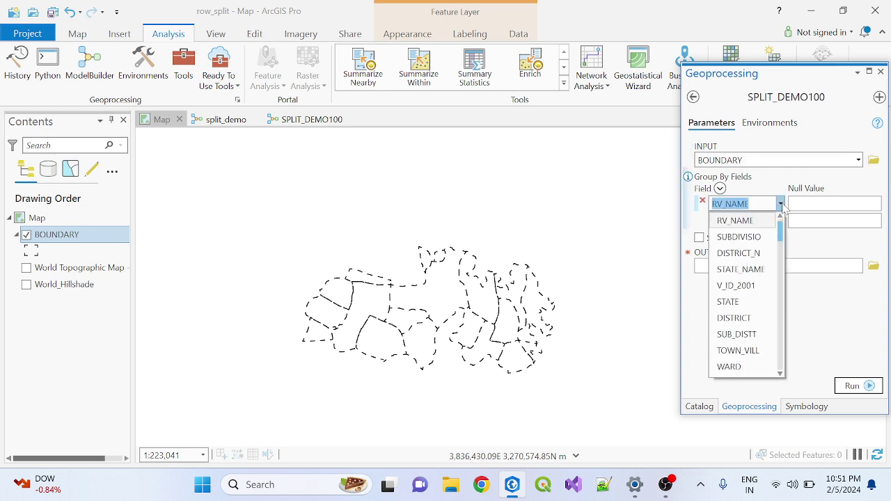
{"action": "left_click", "coordinate": [751, 222]}
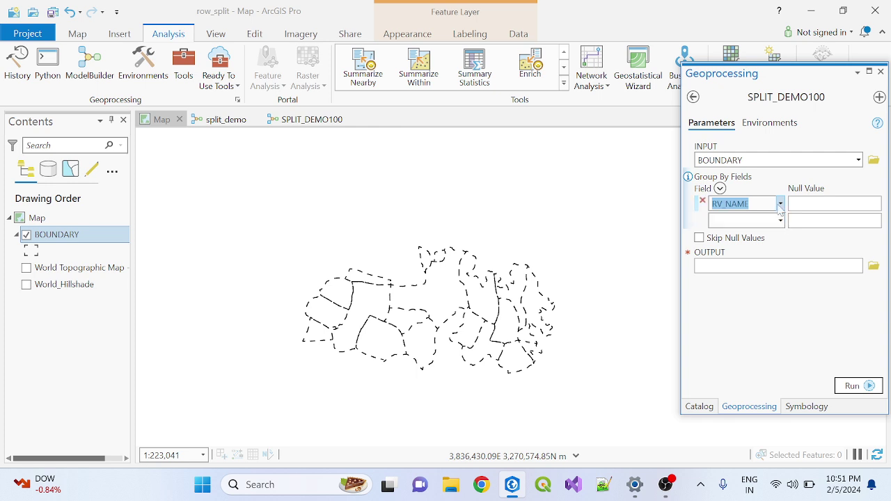
Open the BOUNDARY attribute table to examine the RV_NAME field values, and close it again.
{"action": "left_click", "coordinate": [54, 245]}
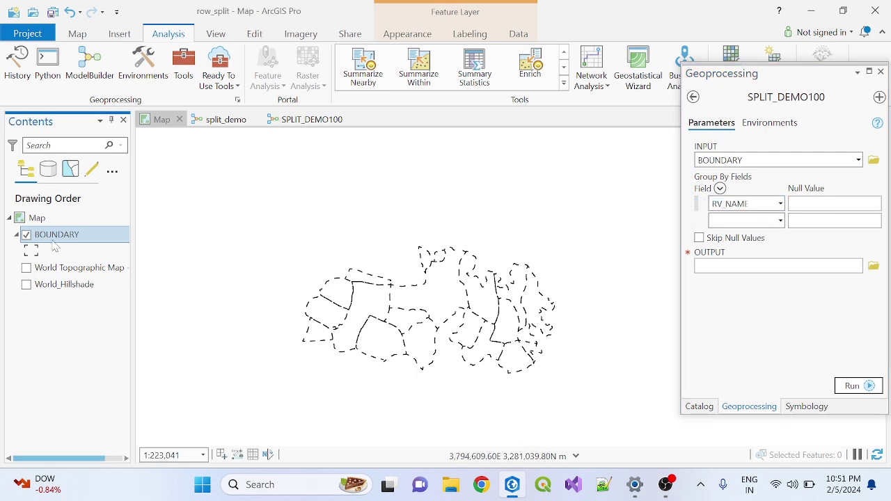
{"action": "right_click", "coordinate": [55, 245]}
{"action": "left_click", "coordinate": [103, 67]}
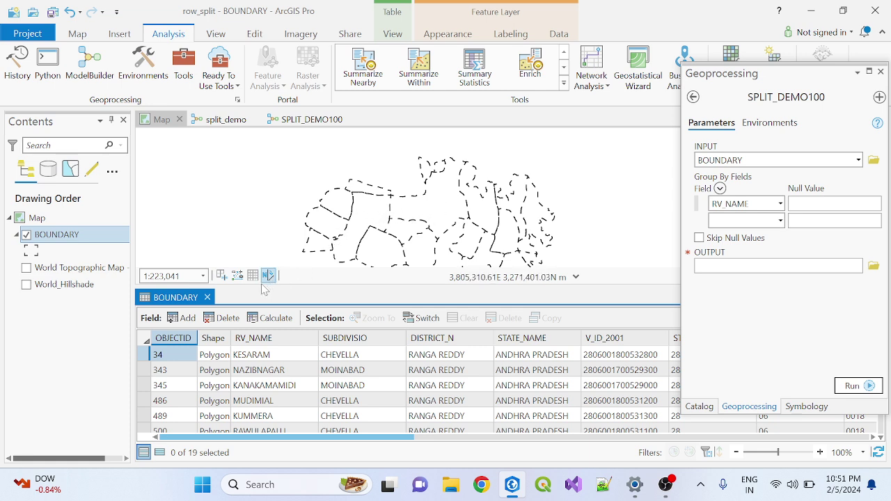
{"action": "left_click", "coordinate": [207, 297]}
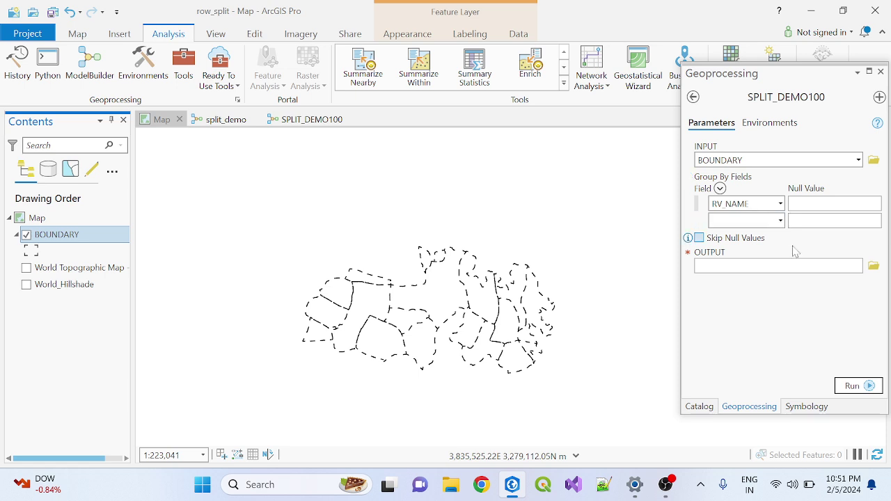
Set the SPLIT_DEMO100 tool's output to row_split.gdb and run it to split BOUNDARY by RV_NAME.
{"action": "left_click", "coordinate": [873, 266]}
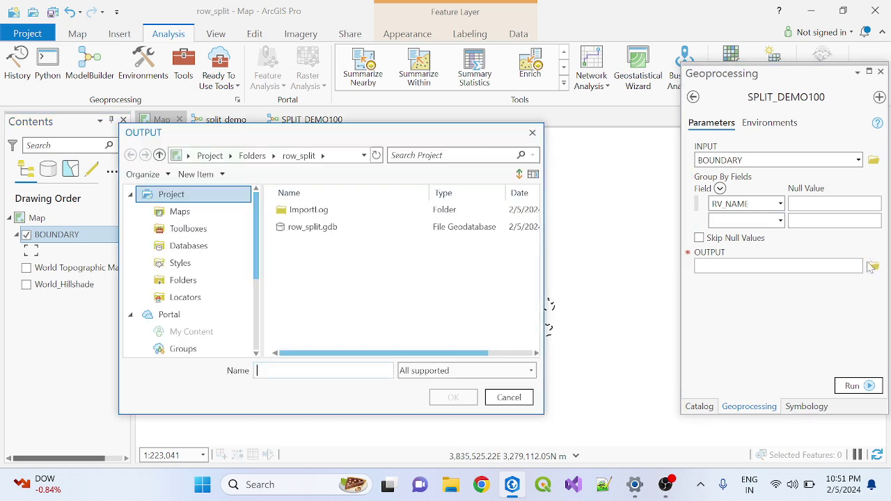
{"action": "left_click", "coordinate": [304, 235]}
{"action": "left_click", "coordinate": [453, 396]}
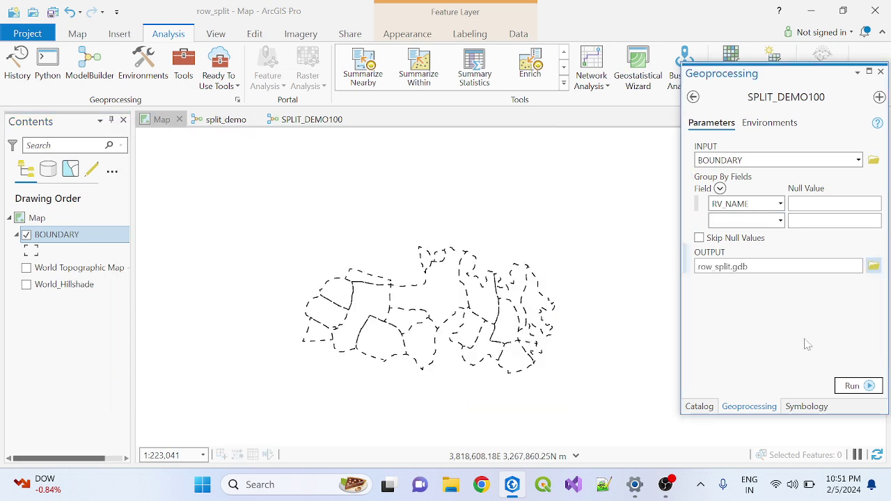
{"action": "left_click", "coordinate": [854, 386]}
{"action": "mouse_move", "coordinate": [856, 395]}
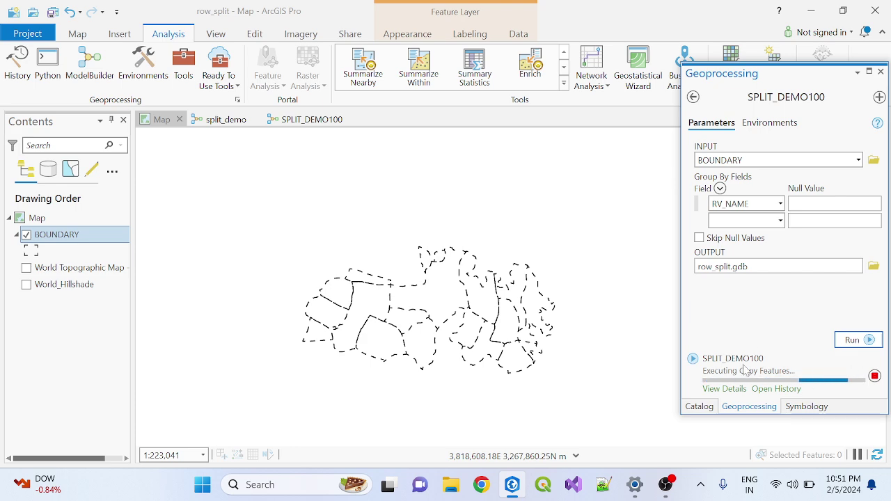
Review the execution details of the SPLIT_DEMO100 run and close them.
{"action": "left_click", "coordinate": [723, 389]}
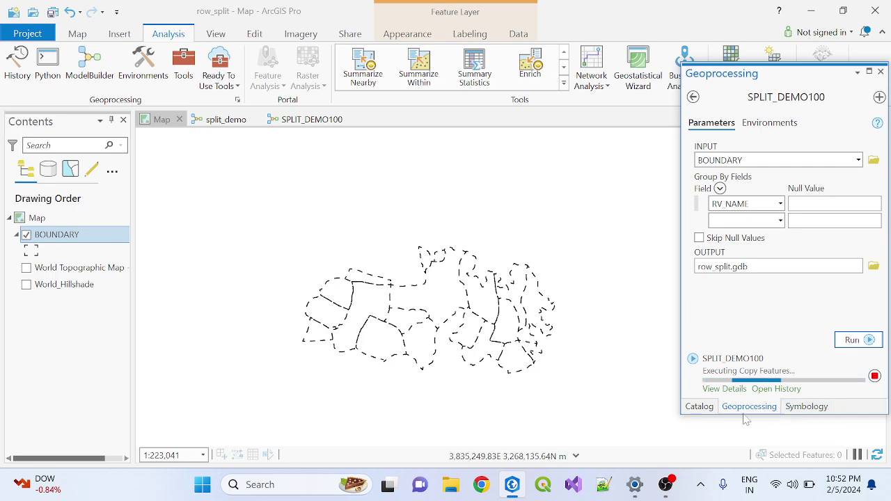
{"action": "left_click", "coordinate": [719, 389]}
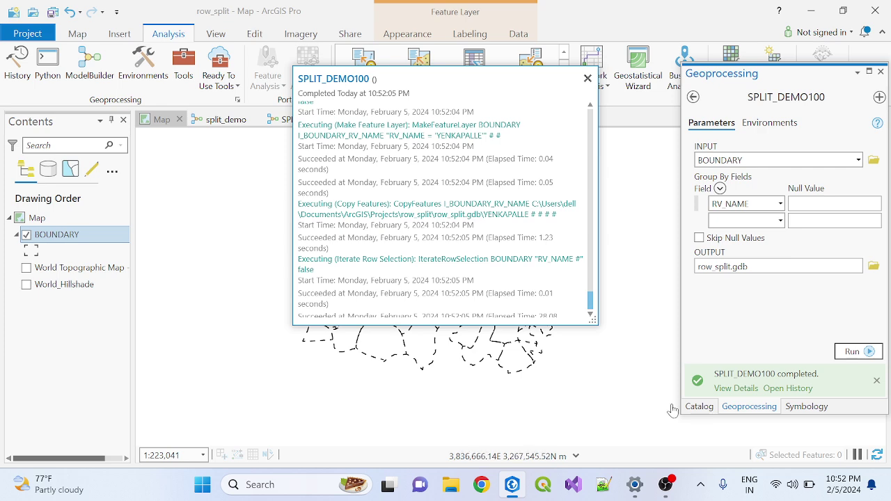
{"action": "left_click", "coordinate": [588, 78]}
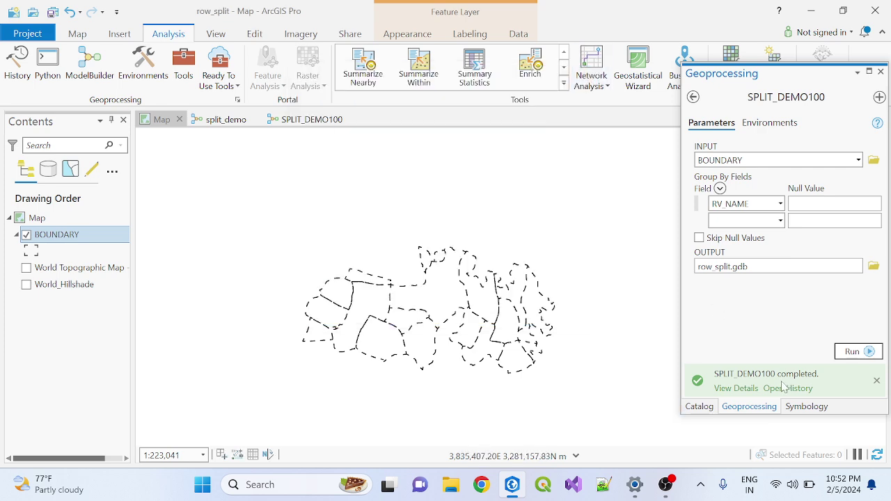
Refresh row_split.gdb in the row_split project folder to list its feature classes.
{"action": "left_click", "coordinate": [699, 406]}
{"action": "scroll", "coordinate": [772, 309], "scroll_direction": "up", "scroll_amount": 6}
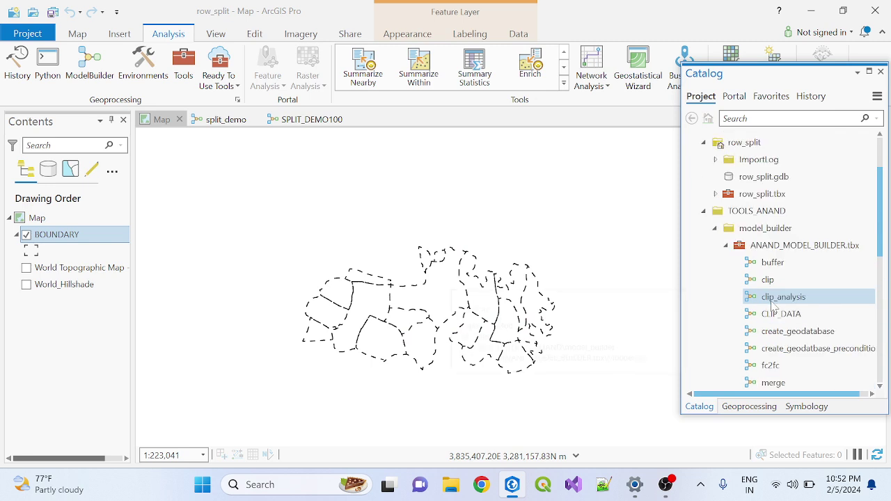
{"action": "right_click", "coordinate": [748, 180]}
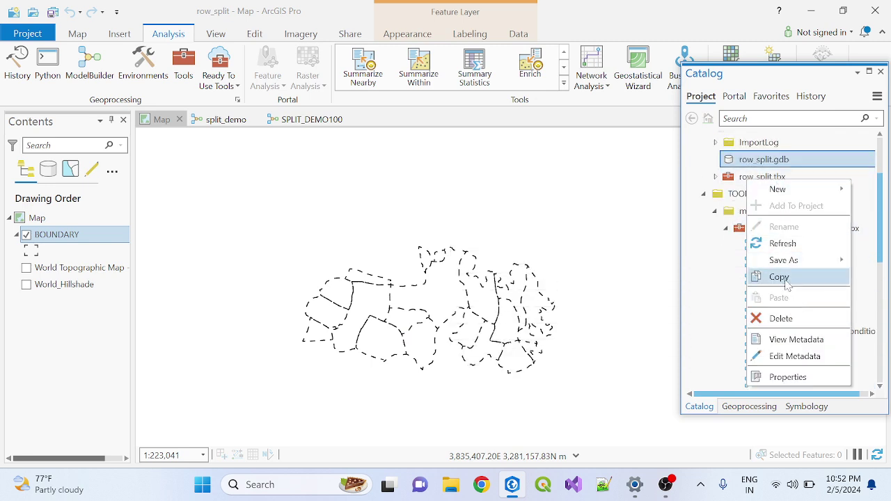
{"action": "left_click", "coordinate": [782, 243]}
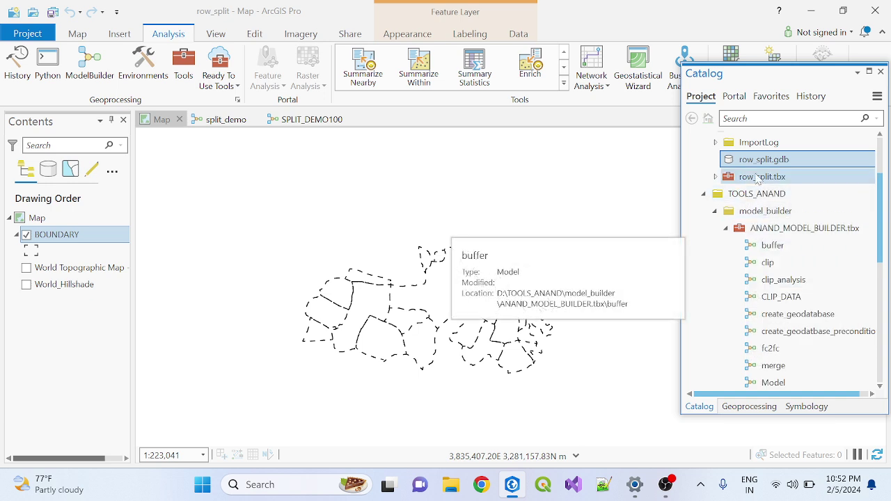
{"action": "scroll", "coordinate": [764, 181], "scroll_direction": "up", "scroll_amount": 1}
{"action": "right_click", "coordinate": [752, 194]}
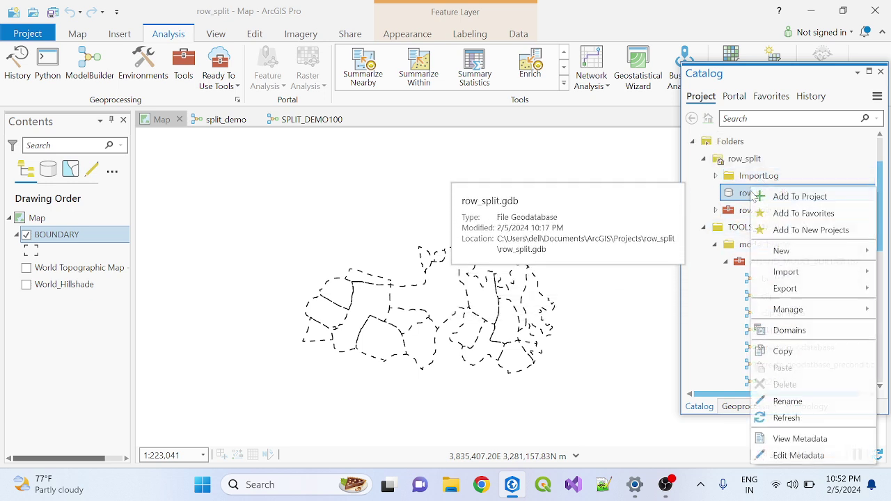
{"action": "left_click", "coordinate": [786, 418]}
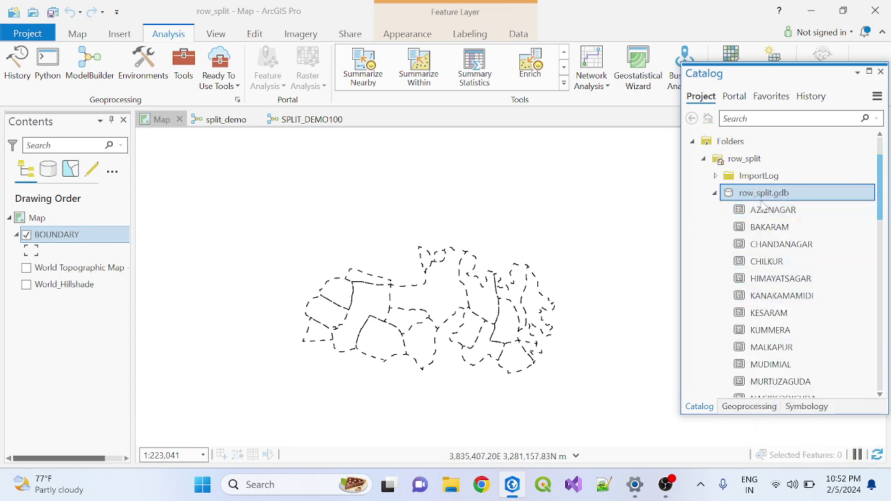
Select all feature classes in row_split.gdb from AZIZNAGAR through YENKAPALLE and add them to the map.
{"action": "left_click", "coordinate": [763, 208]}
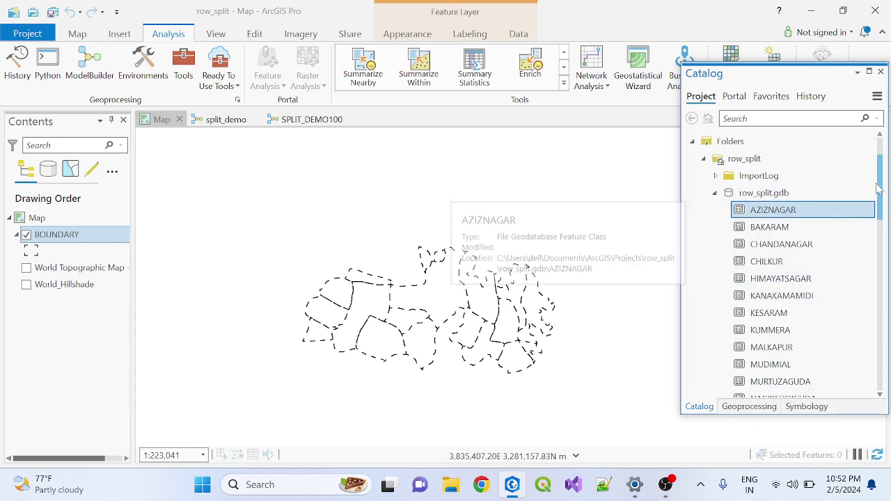
{"action": "left_click_drag", "start_coordinate": [878, 188], "coordinate": [881, 245]}
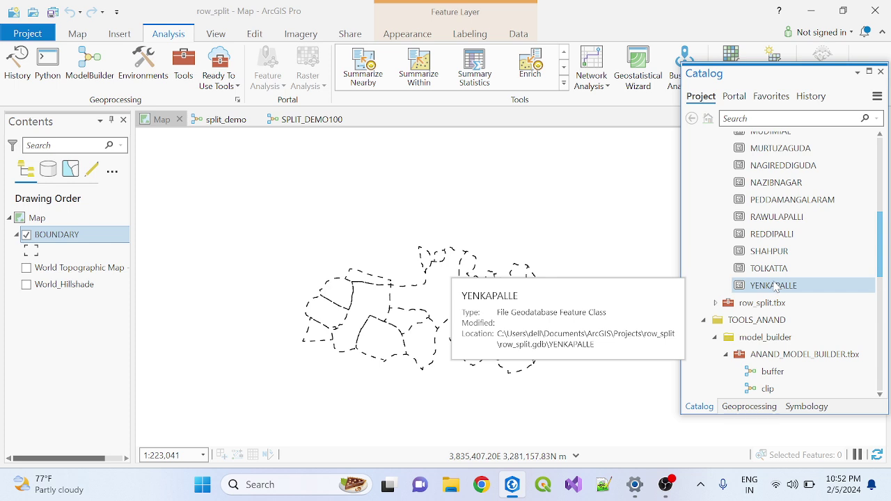
{"action": "scroll", "coordinate": [775, 287], "scroll_direction": "up", "scroll_amount": 7}
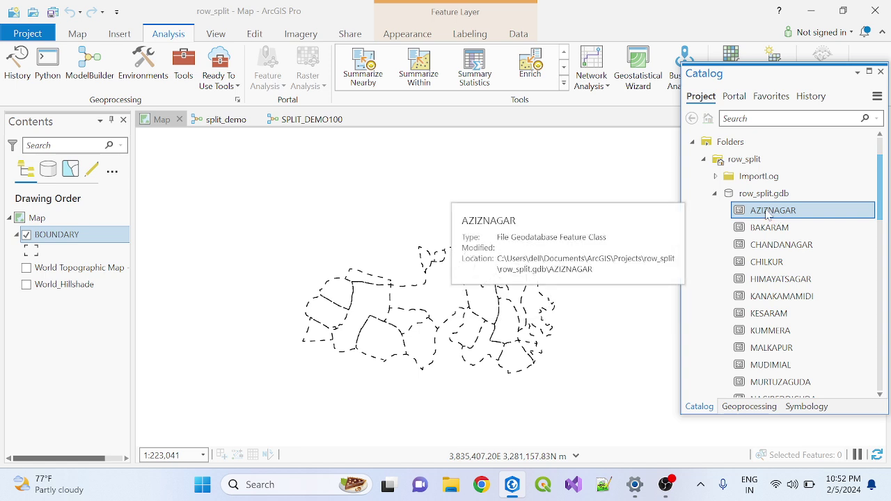
{"action": "scroll", "coordinate": [810, 279], "scroll_direction": "down", "scroll_amount": 5}
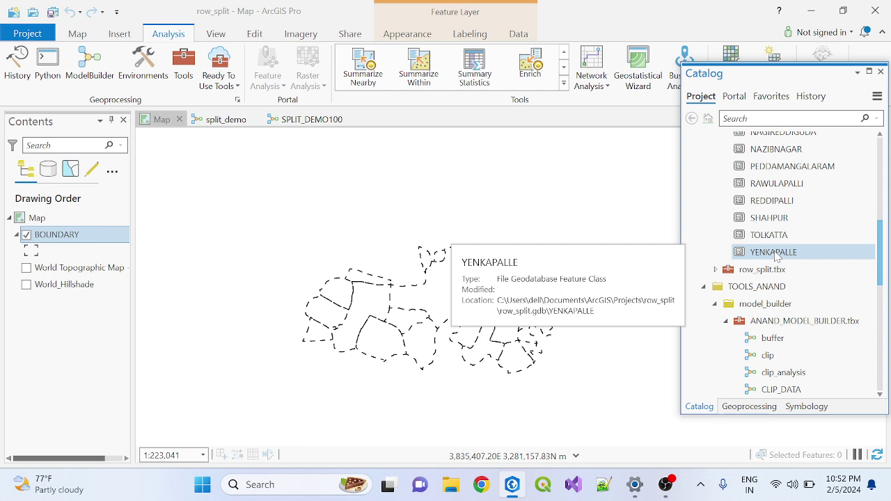
{"action": "left_click", "coordinate": [811, 252], "text": "shift"}
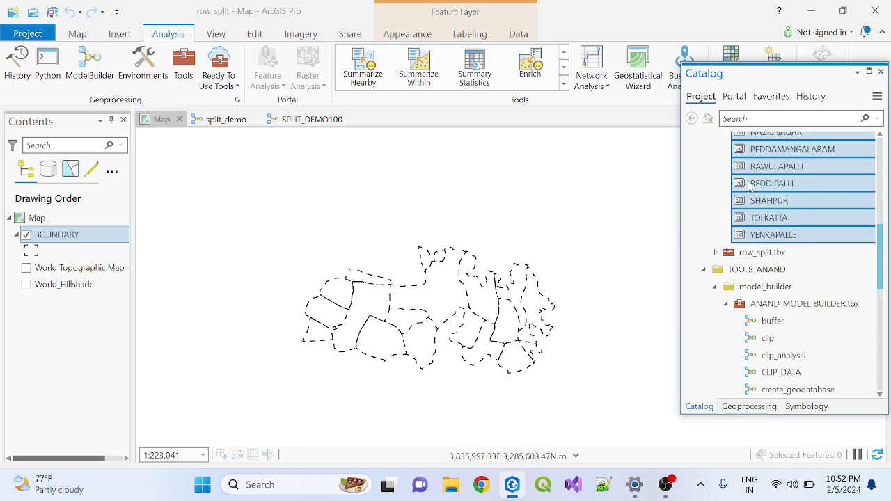
{"action": "left_click_drag", "start_coordinate": [490, 221], "coordinate": [493, 222]}
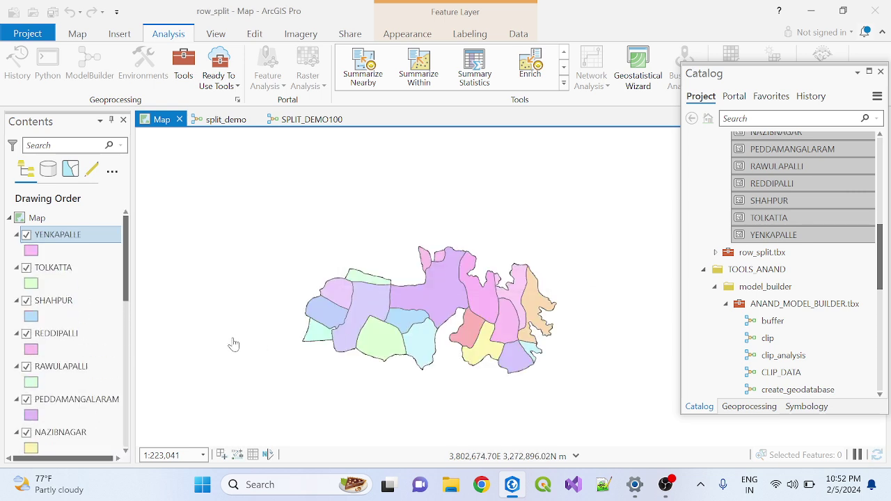
Look through the new village layers, switching YENKAPALLE, TOLKATTA and SHAHPUR off and on to check their areas on the map.
{"action": "scroll", "coordinate": [105, 292], "scroll_direction": "down", "scroll_amount": 8}
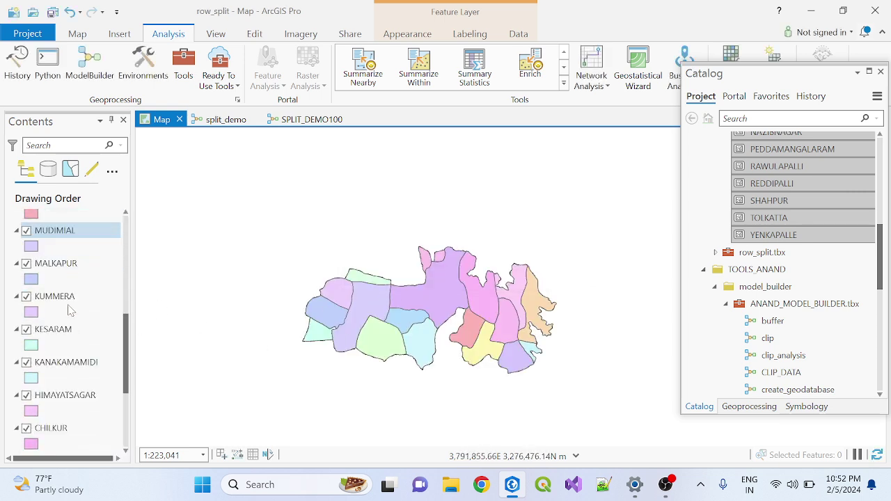
{"action": "scroll", "coordinate": [67, 314], "scroll_direction": "up", "scroll_amount": 5}
{"action": "scroll", "coordinate": [68, 314], "scroll_direction": "up", "scroll_amount": 3}
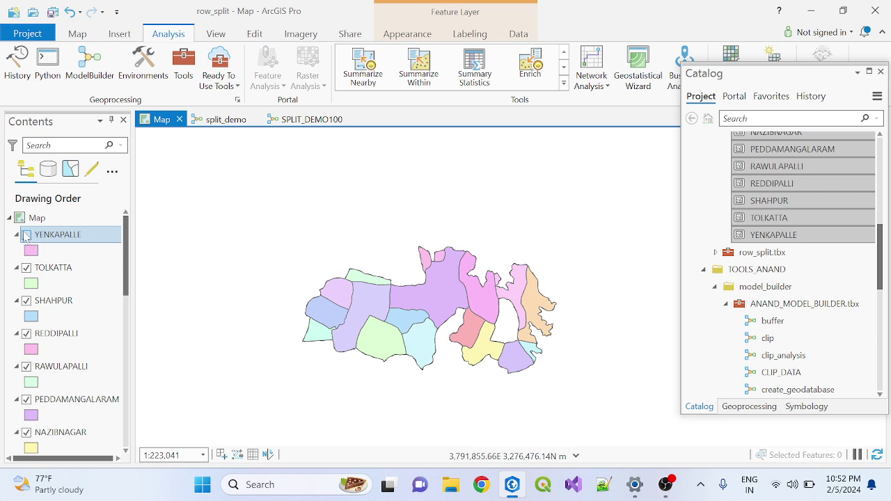
{"action": "left_click", "coordinate": [26, 235]}
{"action": "left_click", "coordinate": [26, 269]}
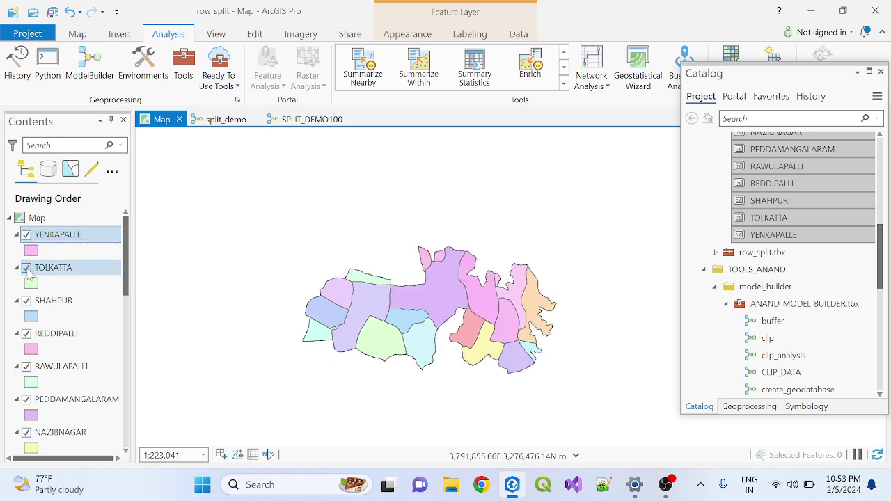
{"action": "left_click", "coordinate": [26, 269]}
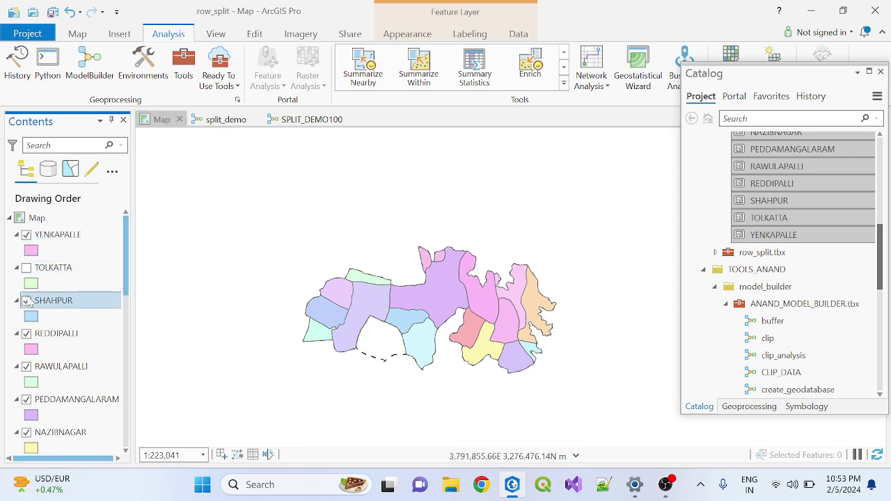
{"action": "left_click", "coordinate": [26, 301]}
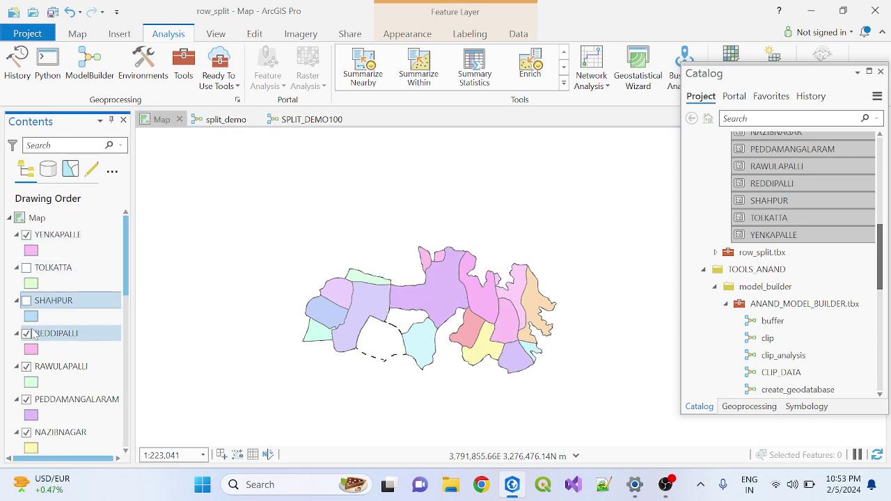
{"action": "left_click", "coordinate": [26, 269]}
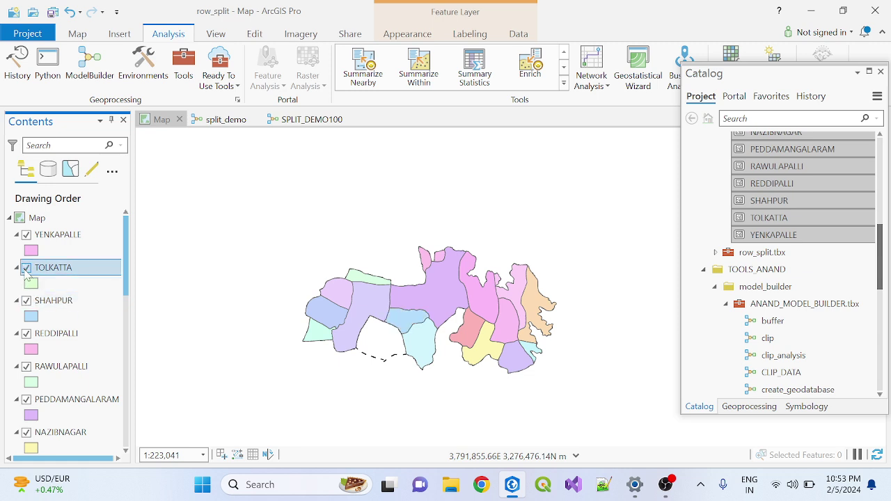
{"action": "scroll", "coordinate": [60, 302], "scroll_direction": "down", "scroll_amount": 8}
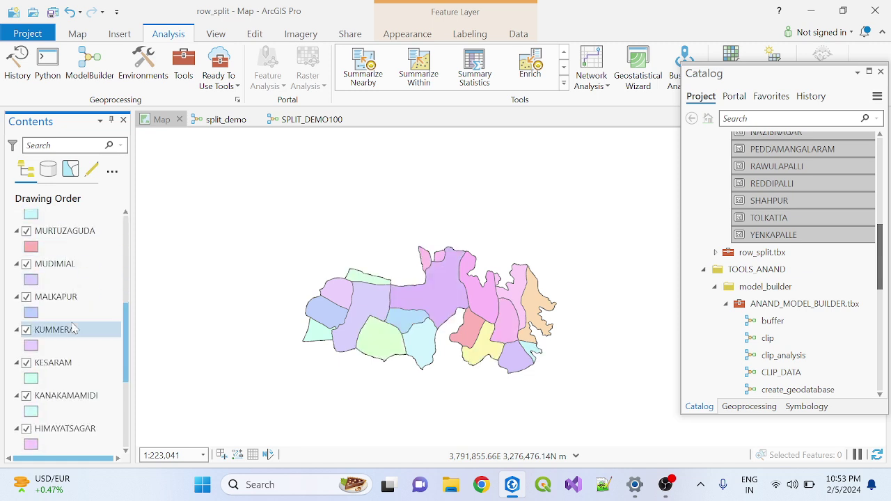
{"action": "scroll", "coordinate": [74, 329], "scroll_direction": "down", "scroll_amount": 5}
Collapse the contents of row_split.gdb in the project folder tree.
{"action": "scroll", "coordinate": [726, 234], "scroll_direction": "up", "scroll_amount": 15}
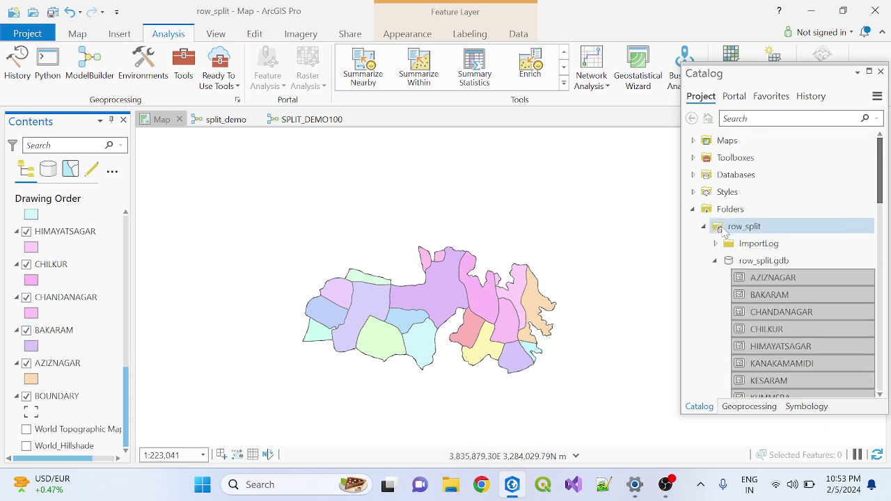
{"action": "scroll", "coordinate": [713, 299], "scroll_direction": "down", "scroll_amount": 3}
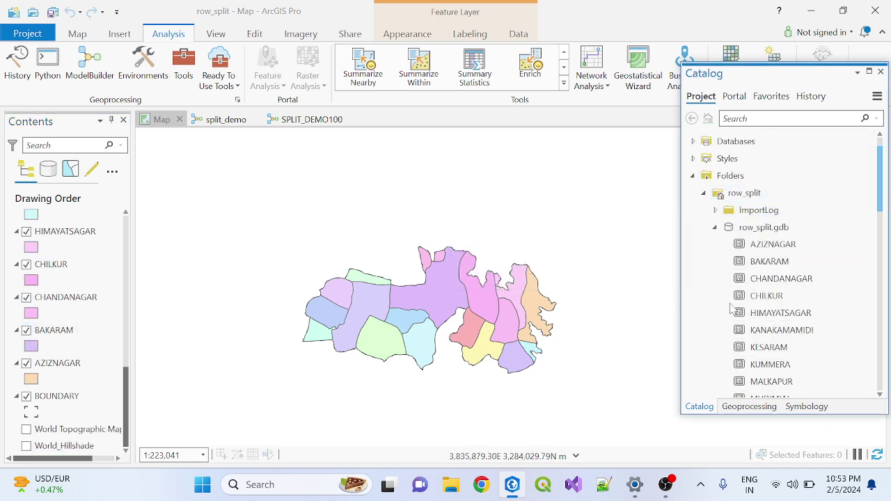
{"action": "scroll", "coordinate": [710, 262], "scroll_direction": "up", "scroll_amount": 2}
{"action": "left_click", "coordinate": [714, 228]}
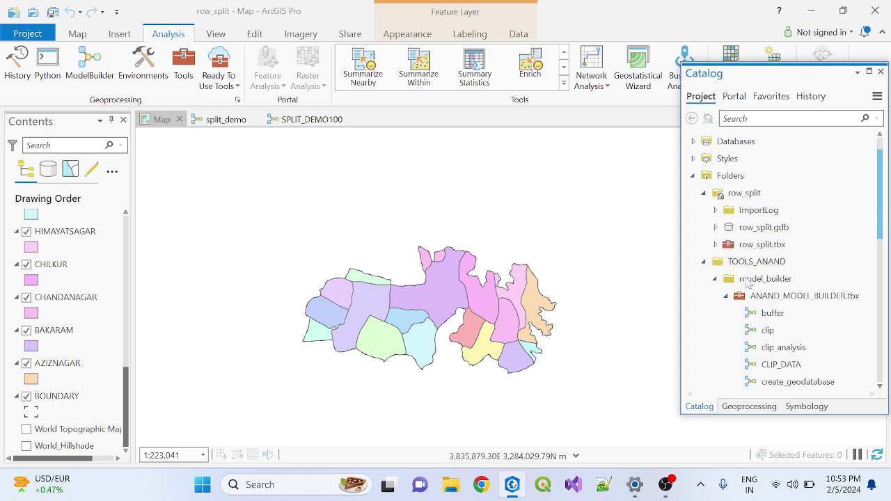
Open the split_tool_row_iterate model from ANAND_MODEL_BUILDER.tbx for editing and examine its diagram.
{"action": "scroll", "coordinate": [782, 290], "scroll_direction": "down", "scroll_amount": 2}
{"action": "scroll", "coordinate": [782, 290], "scroll_direction": "down", "scroll_amount": 1}
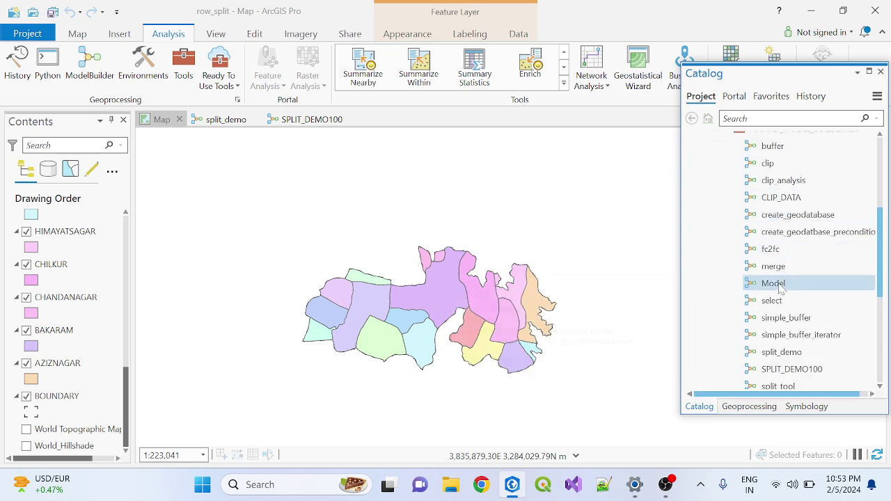
{"action": "scroll", "coordinate": [786, 296], "scroll_direction": "down", "scroll_amount": 6}
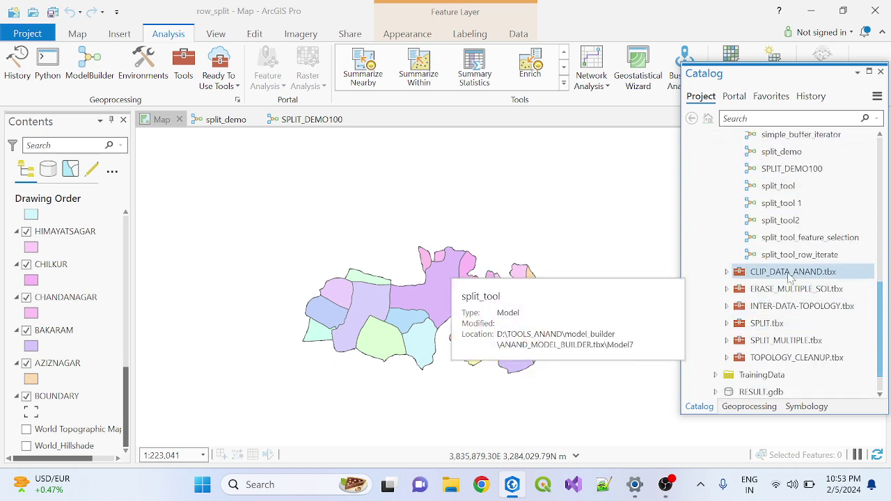
{"action": "right_click", "coordinate": [809, 239]}
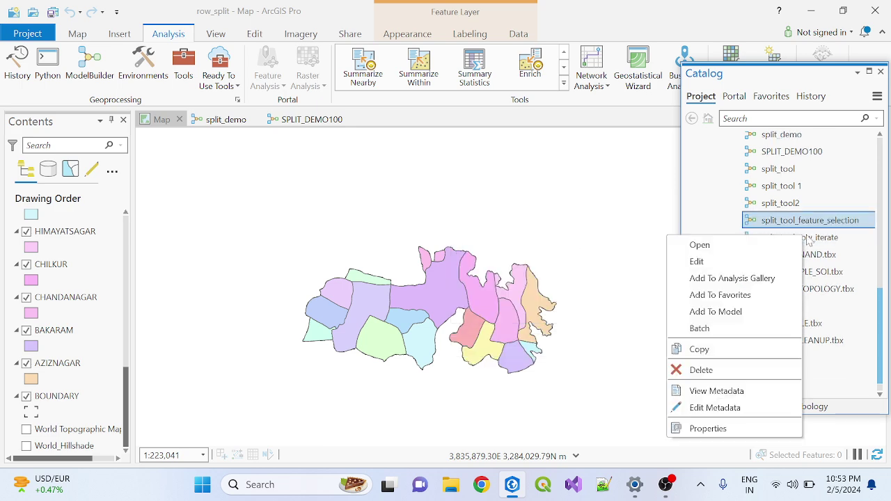
{"action": "left_click", "coordinate": [698, 262]}
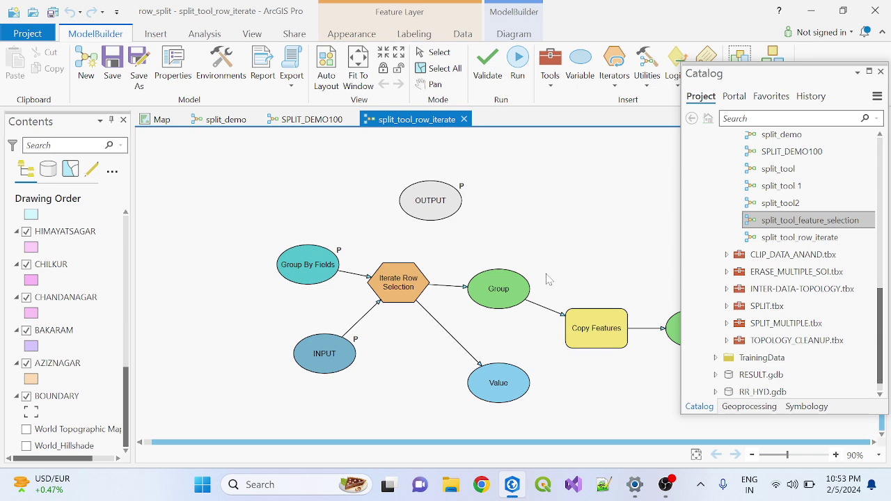
{"action": "scroll", "coordinate": [543, 312], "scroll_direction": "down", "scroll_amount": 2}
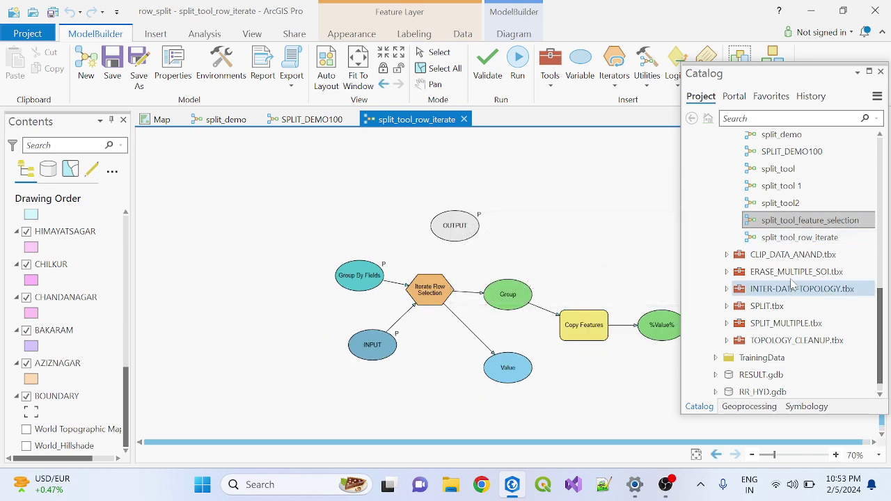
{"action": "left_click", "coordinate": [795, 240]}
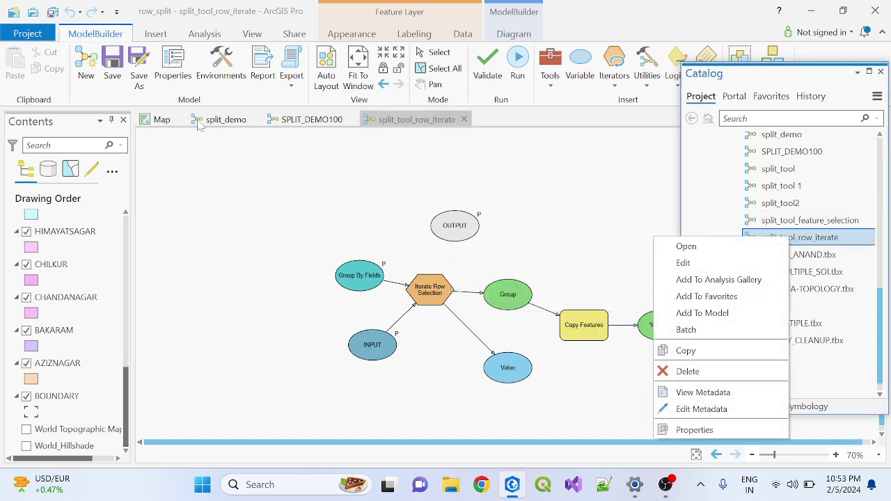
{"action": "right_click", "coordinate": [797, 240]}
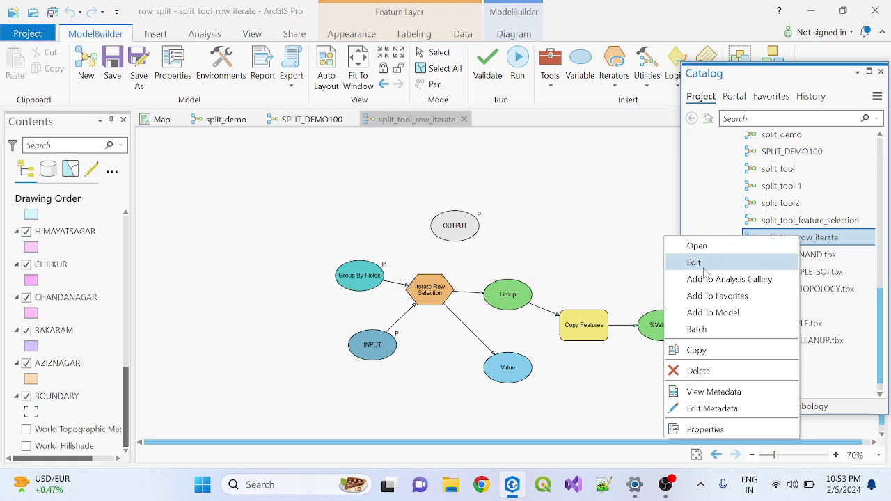
{"action": "left_click", "coordinate": [692, 263]}
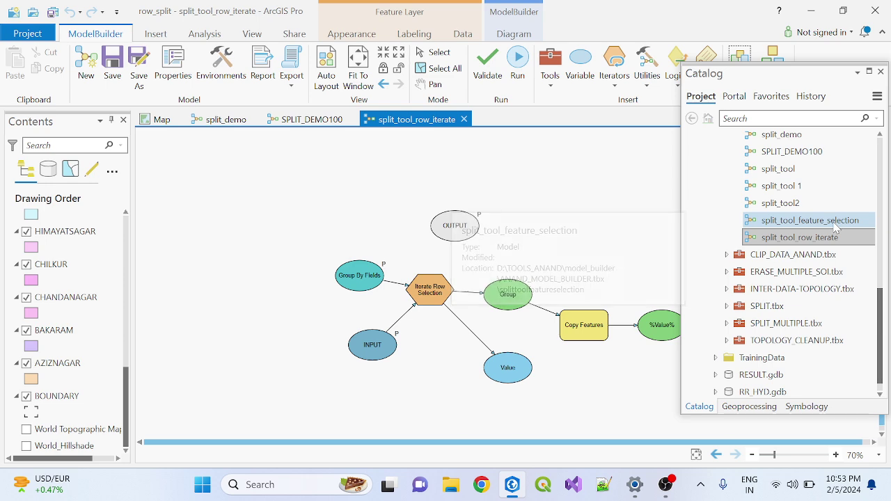
{"action": "scroll", "coordinate": [744, 306], "scroll_direction": "up", "scroll_amount": 10}
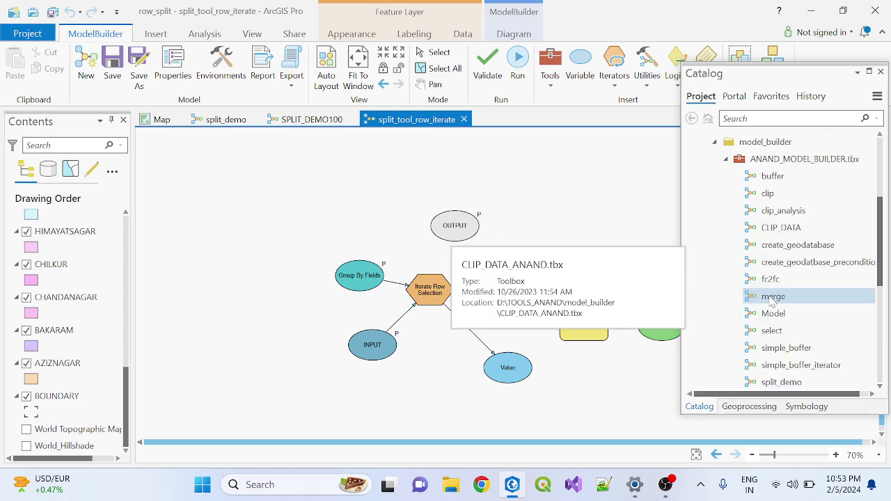